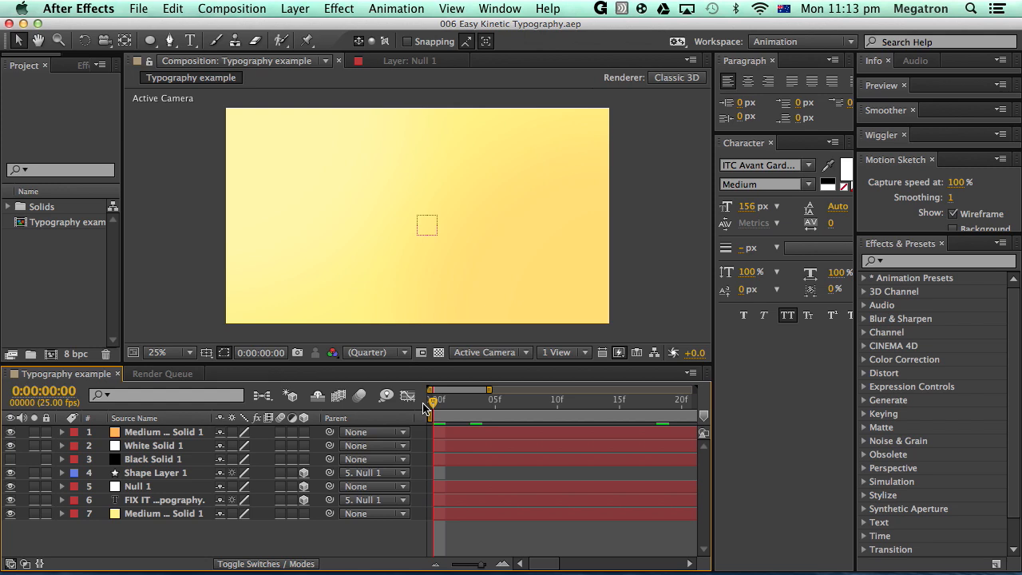
Step: Create a new composition named "typography example" using the HDTV 1080 25 preset
right_click(70, 313)
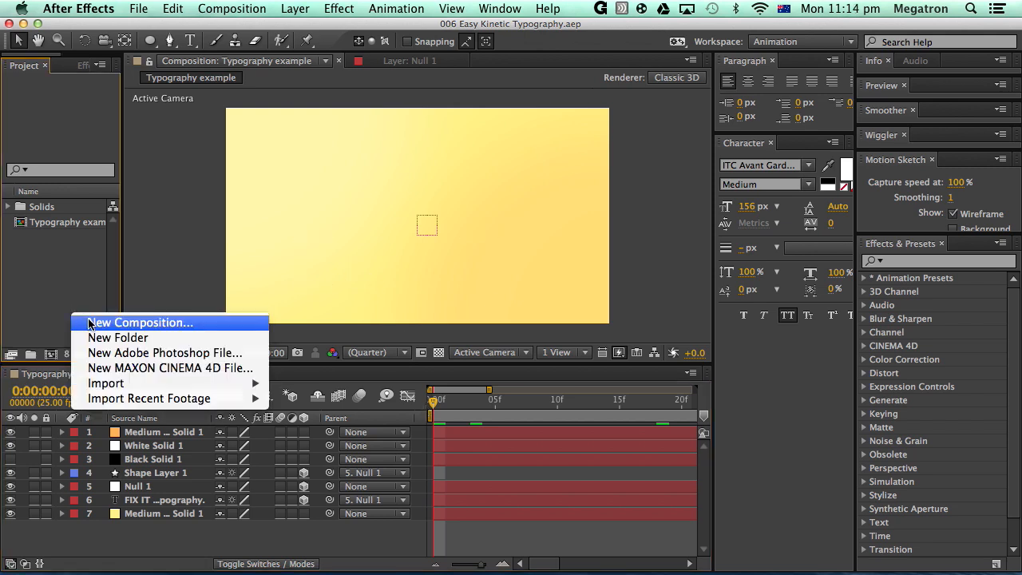
left_click(90, 323)
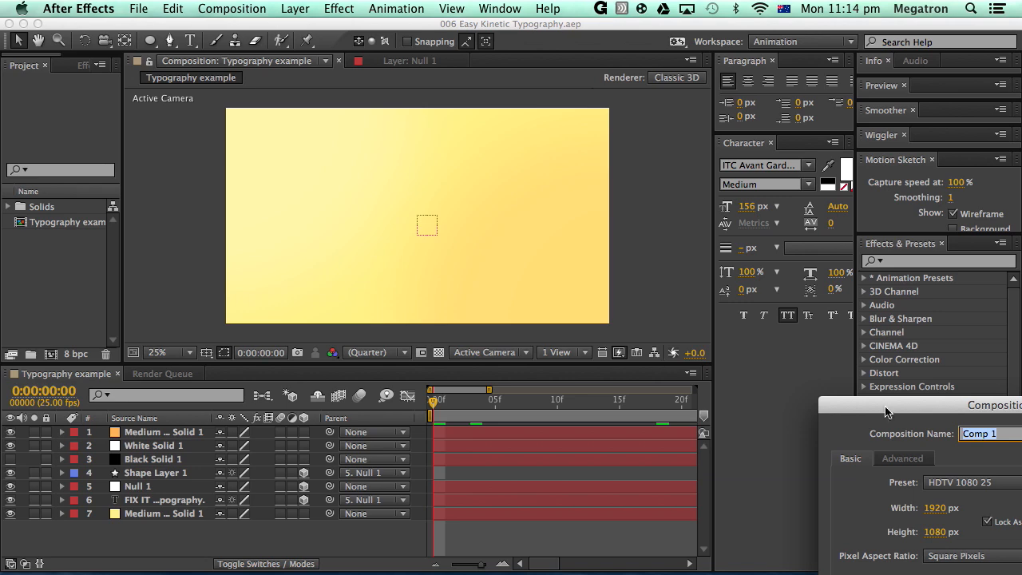
left_click_drag(886, 411, 293, 162)
type("typography exa")
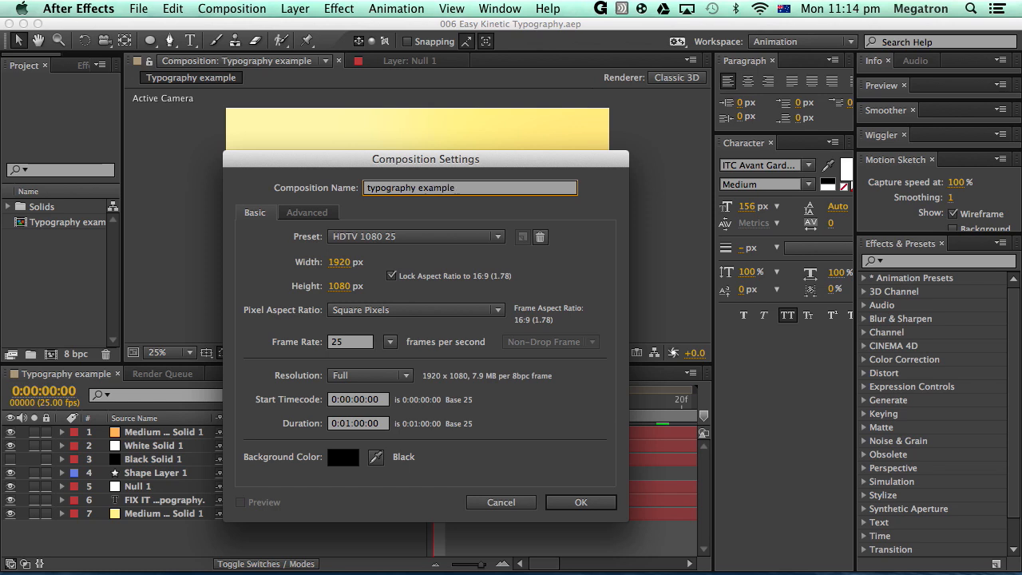
type("mple")
key("Return")
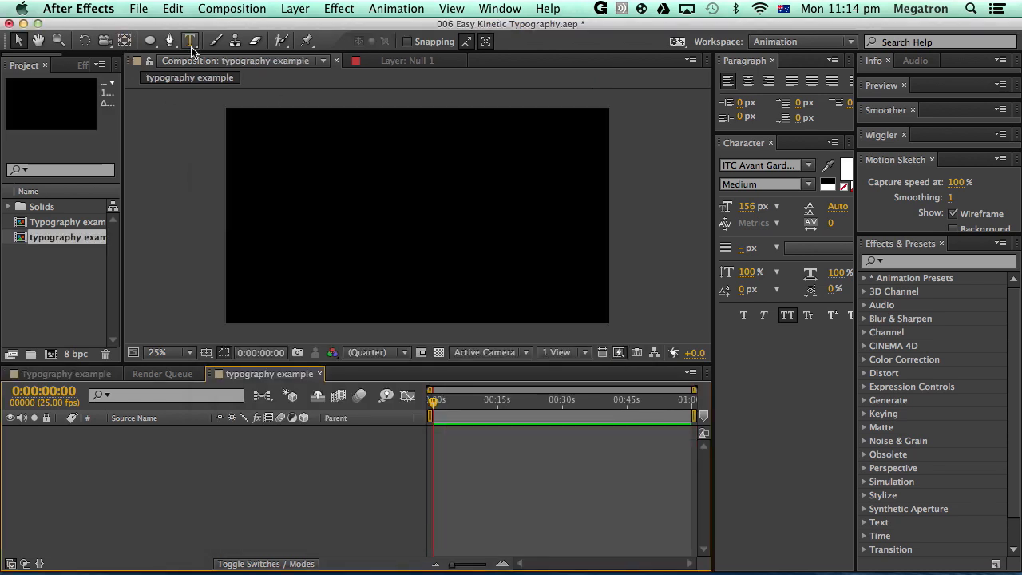
Step: Add a HELLO paragraph text layer and position it in the left half of the frame
left_click(190, 40)
left_click(258, 178)
left_click_drag(258, 179, 355, 236)
type("HELLO")
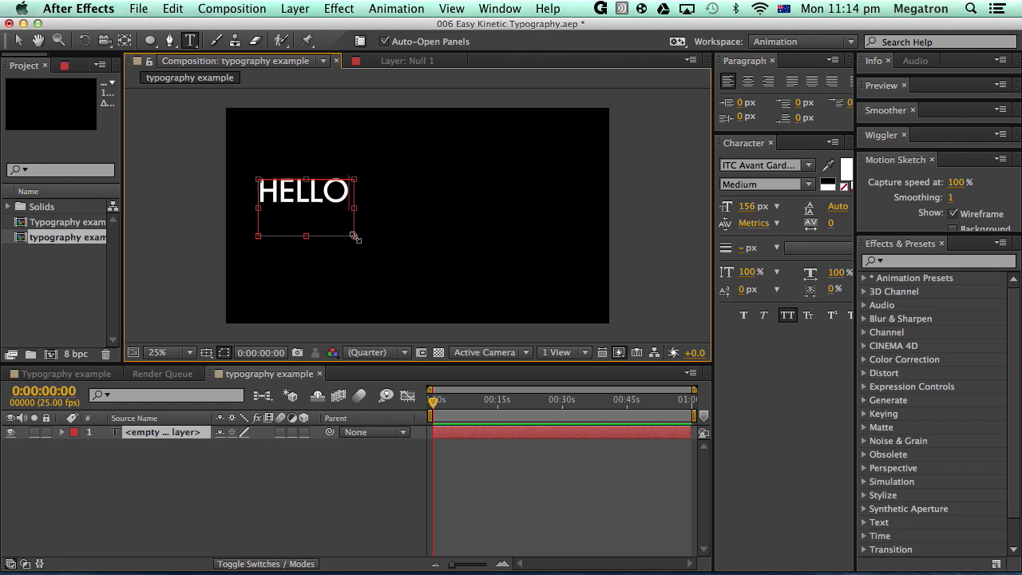
left_click(17, 41)
left_click_drag(325, 197, 336, 211)
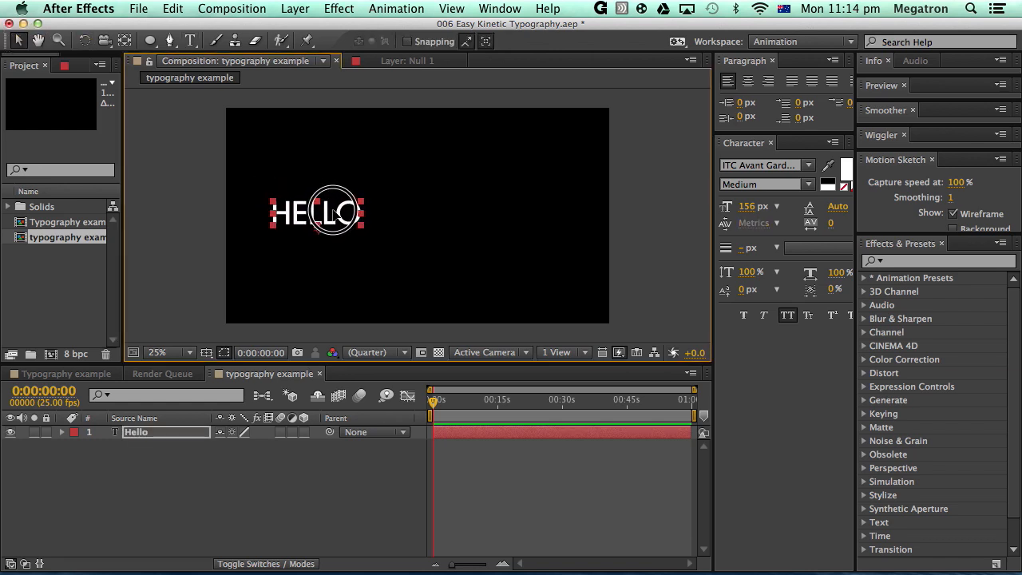
left_click(107, 516)
left_click(138, 438)
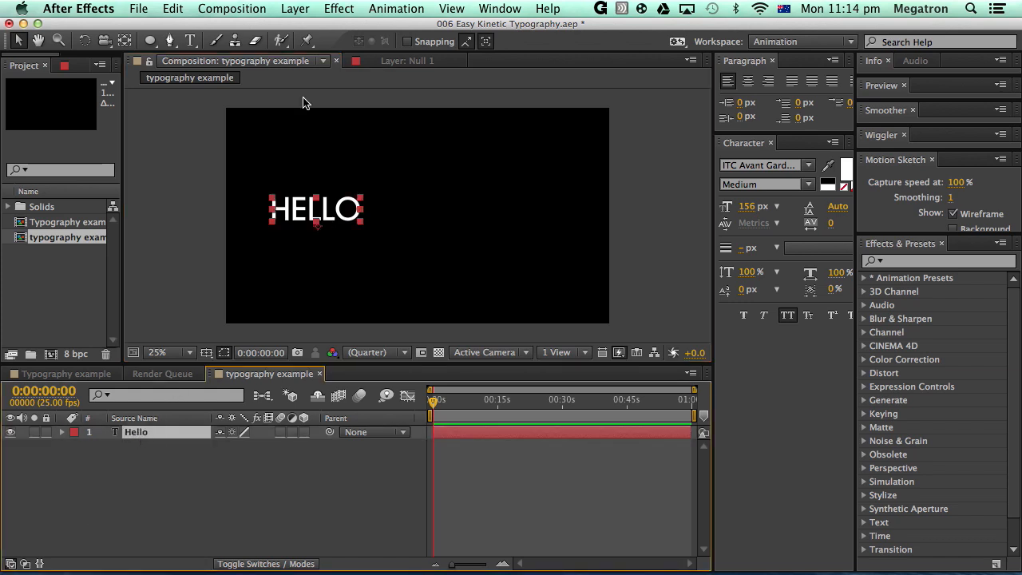
Step: Show the rulers and place a horizontal guide along the baseline of the HELLO text
key("super+r")
left_click_drag(285, 93, 279, 226)
left_click(156, 457)
Step: Duplicate the Hello layer, place the copy beside the original on the guide, and change its text to AND
left_click(141, 435)
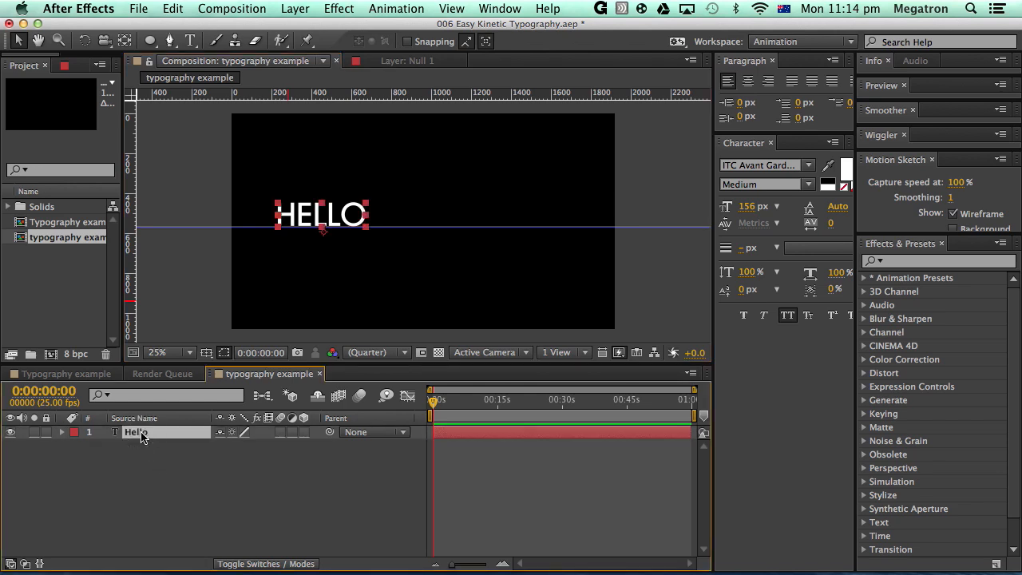
key("super+d")
left_click_drag(341, 227, 439, 227)
double_click(424, 212)
type("AND")
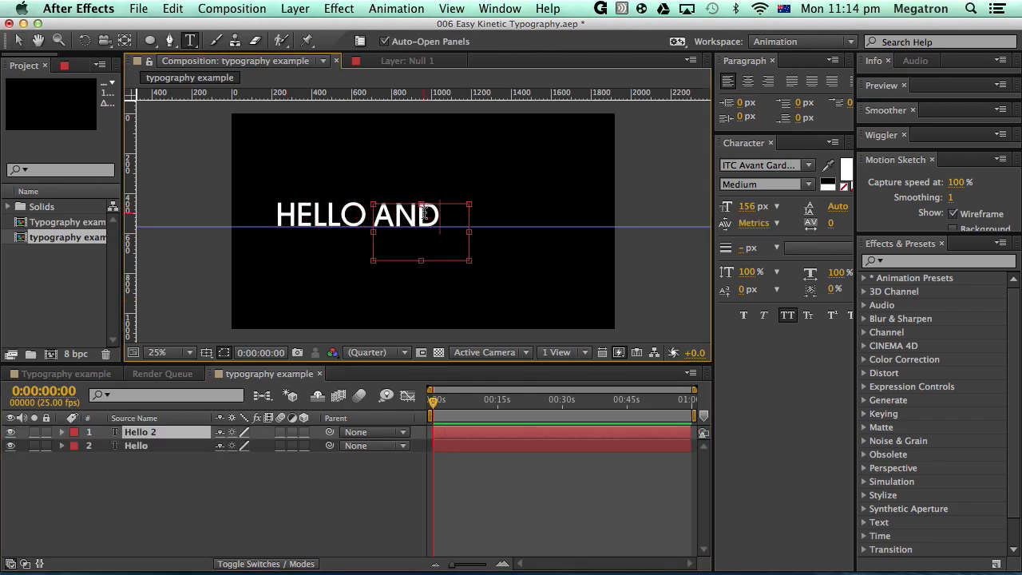
left_click(178, 484)
Step: Duplicate the AND text layer and place the copy directly to its right on the same baseline
left_click(137, 431)
key("super+d")
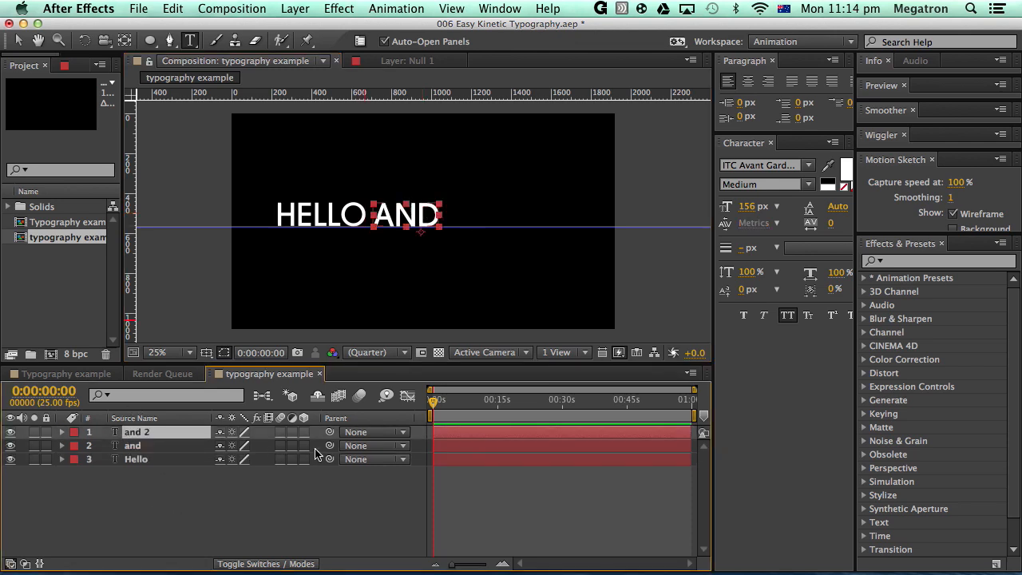
key("v")
left_click_drag(405, 220, 476, 220)
key("Return")
Step: Change the second AND copy's text to GOOD, widening its text box so the word fits
double_click(475, 217)
type("goo")
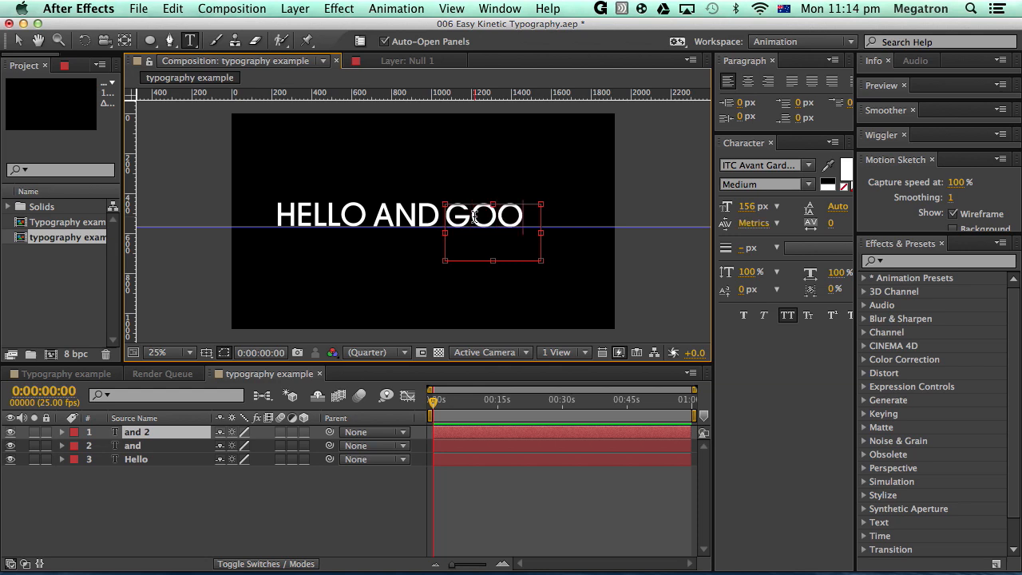
key("BackSpace")
key("BackSpace")
key("BackSpace")
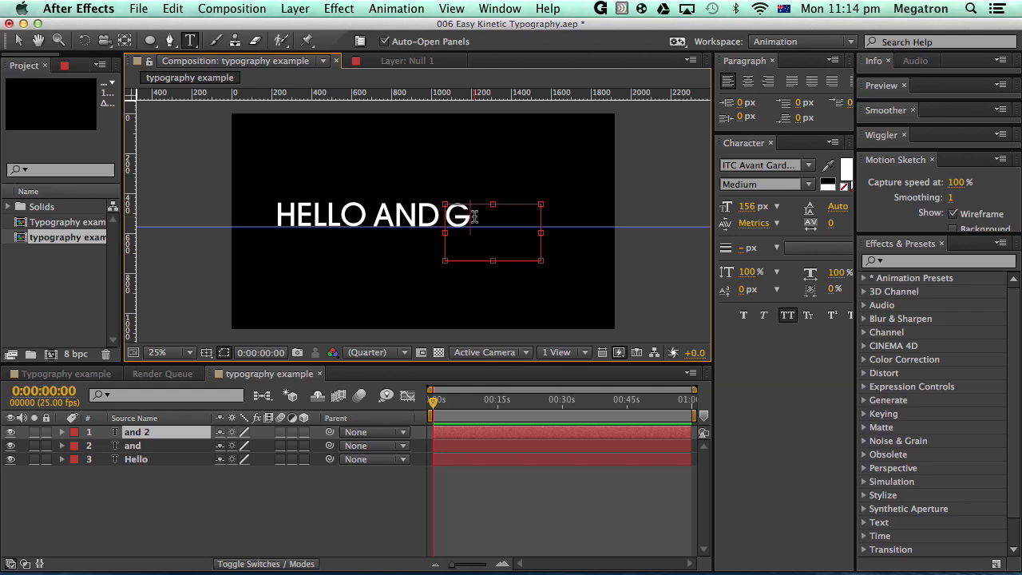
type("goo")
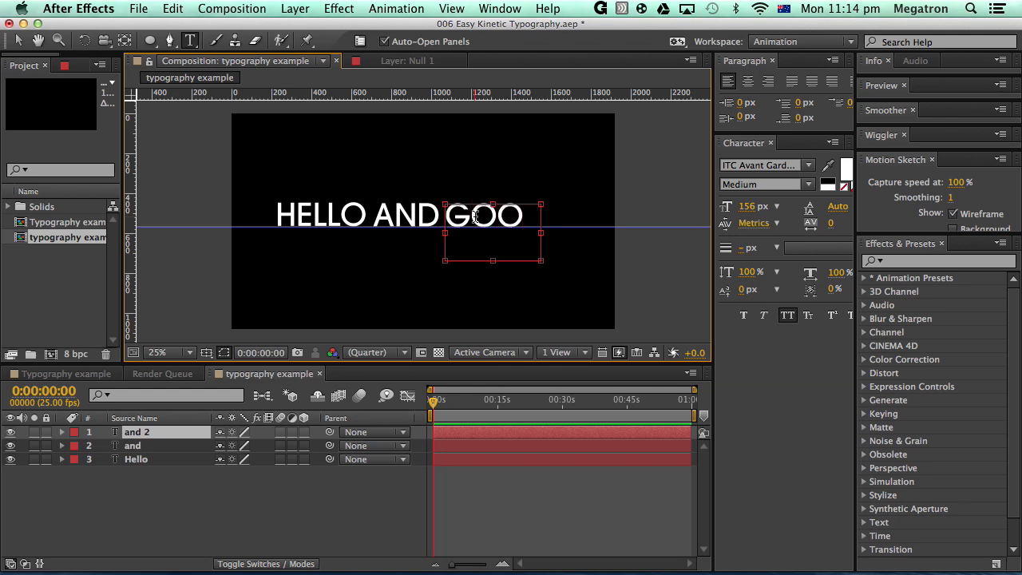
left_click_drag(541, 232, 632, 227)
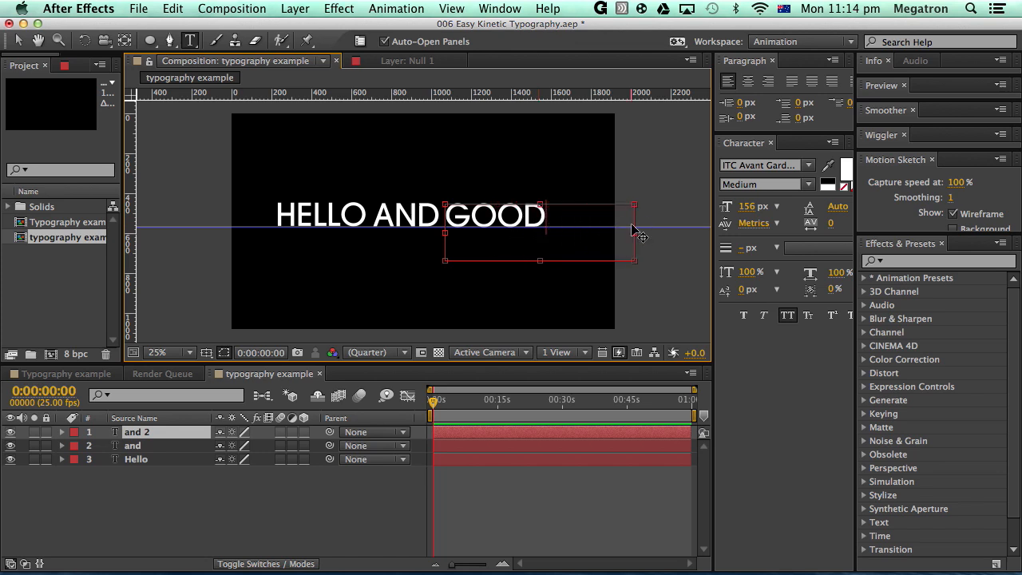
left_click(402, 519)
Step: Duplicate the GOOD text layer and replace the copy's text with "bye"
left_click(127, 434)
key("super+d")
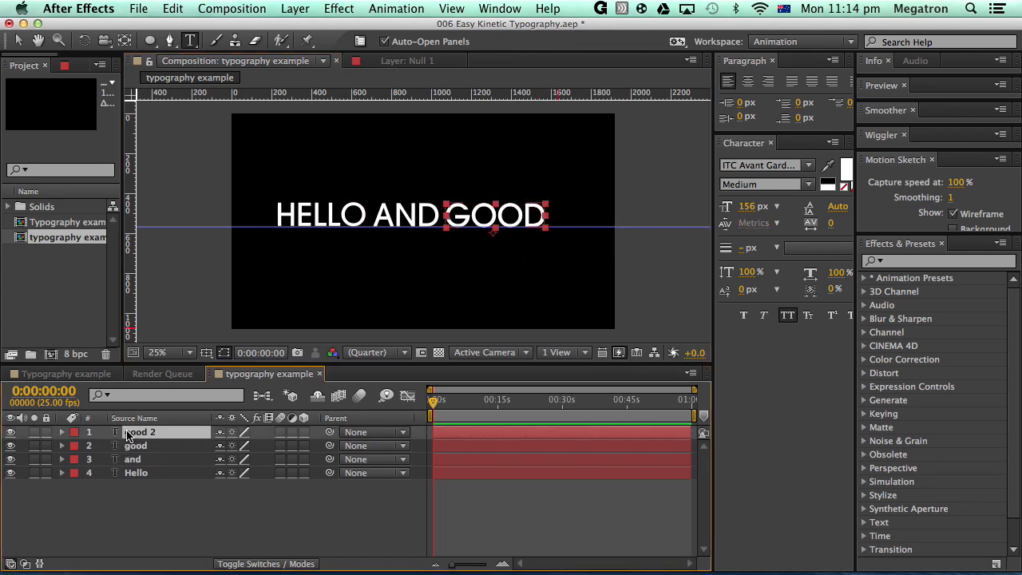
double_click(142, 434)
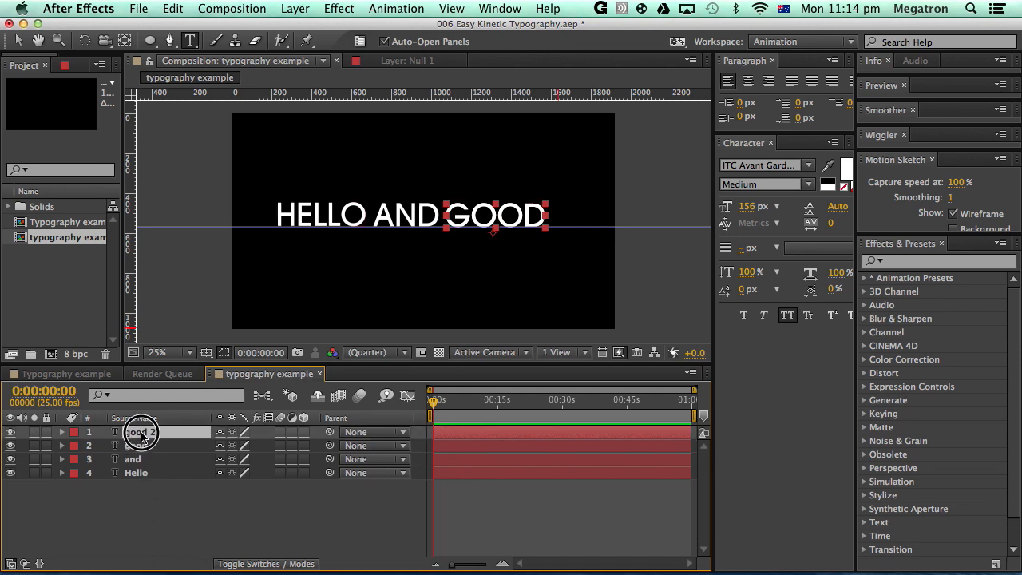
type("bye")
left_click(112, 519)
Step: Move the BYE text right up against GOOD so the line reads HELLO AND GOODBYE
left_click(136, 433)
key("v")
left_click(522, 214)
left_click_drag(521, 214, 573, 216)
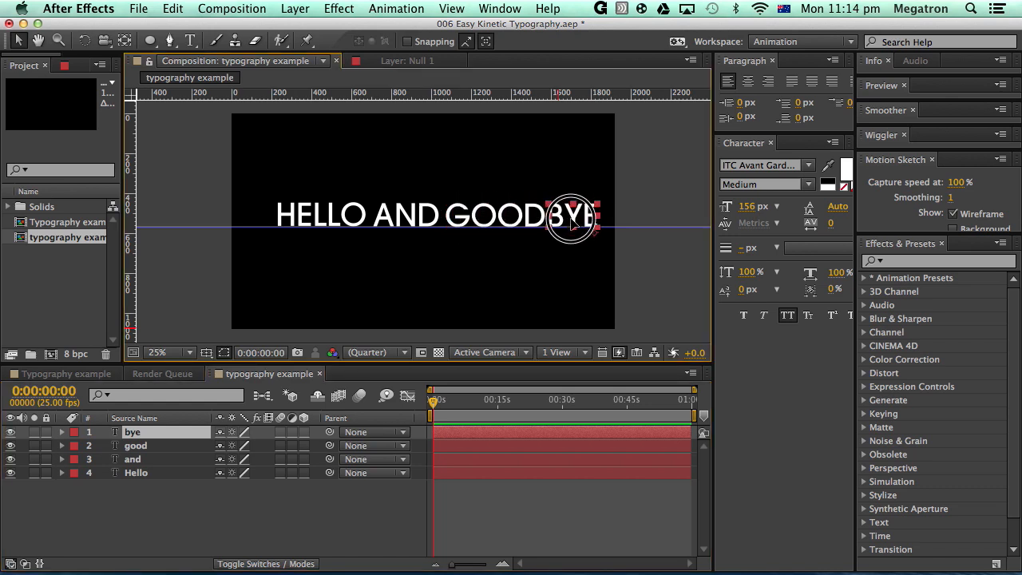
left_click(537, 511)
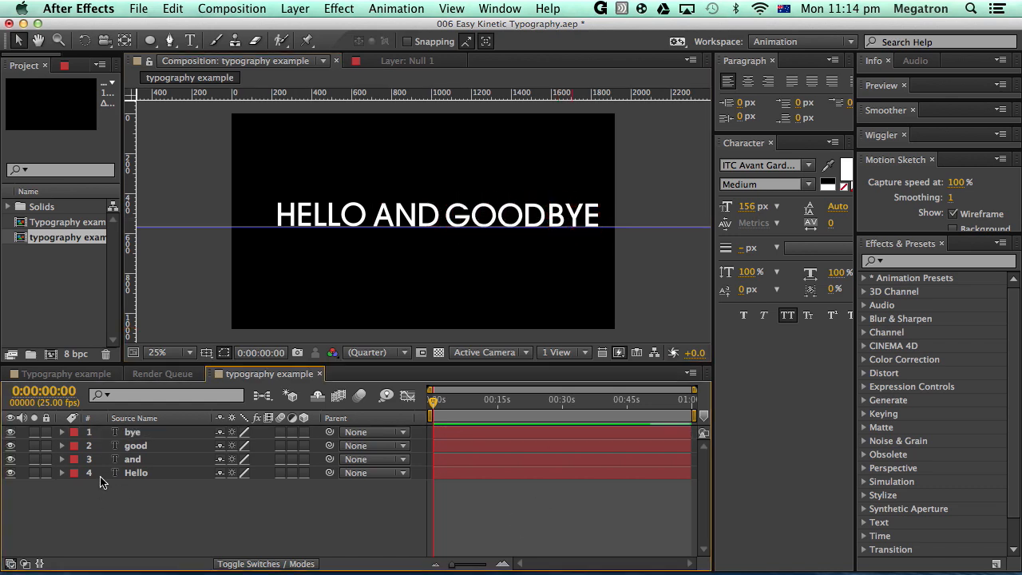
Step: Select the four text layers and add a null object to the composition
left_click(137, 434)
left_click(136, 473, "shift")
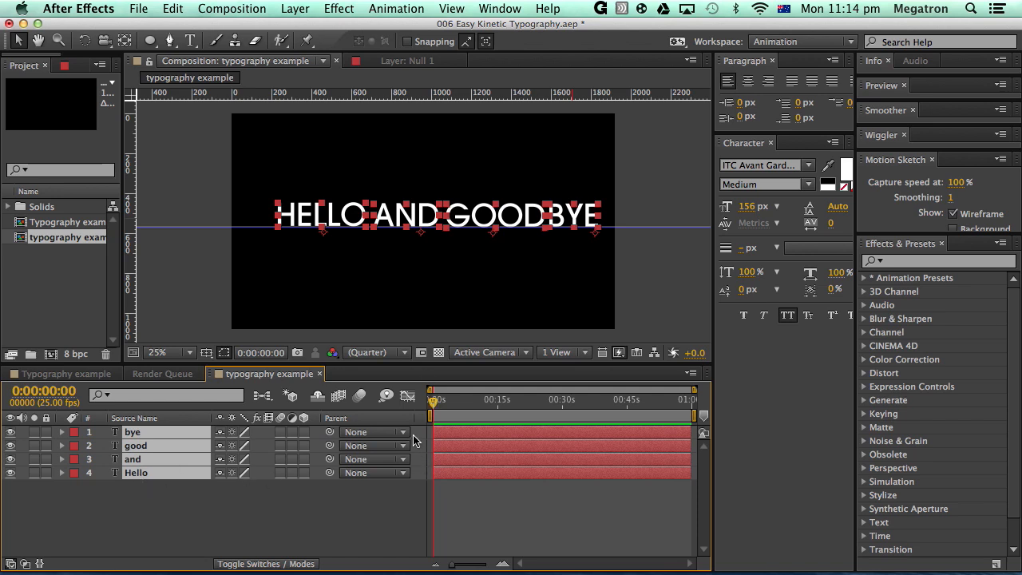
key("super+alt+shift+y")
Step: Parent all four text layers to the null and move the null to centre the phrase in the frame
left_click(132, 445)
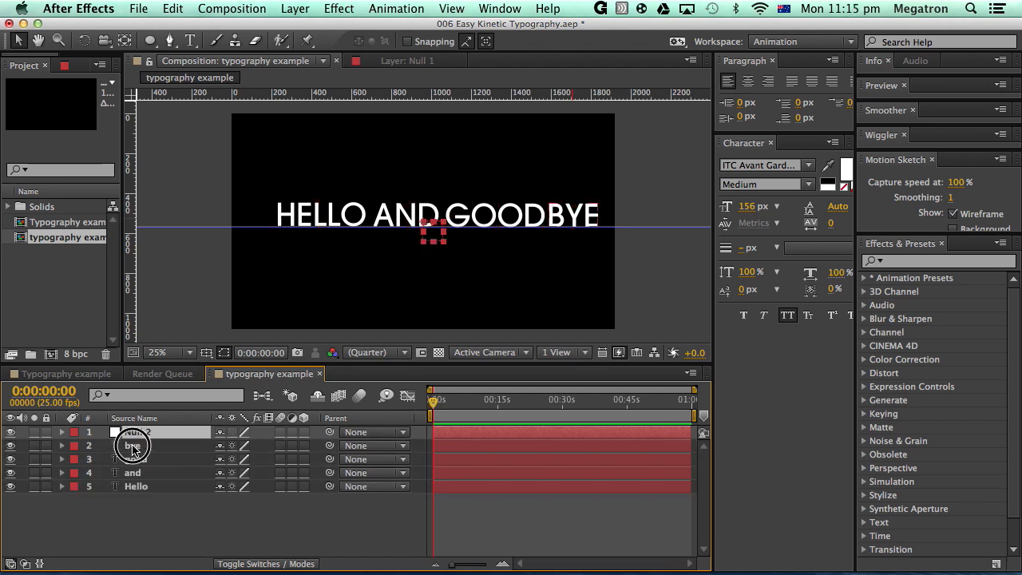
left_click(133, 486, "shift")
left_click_drag(329, 446, 137, 432)
left_click_drag(433, 237, 423, 233)
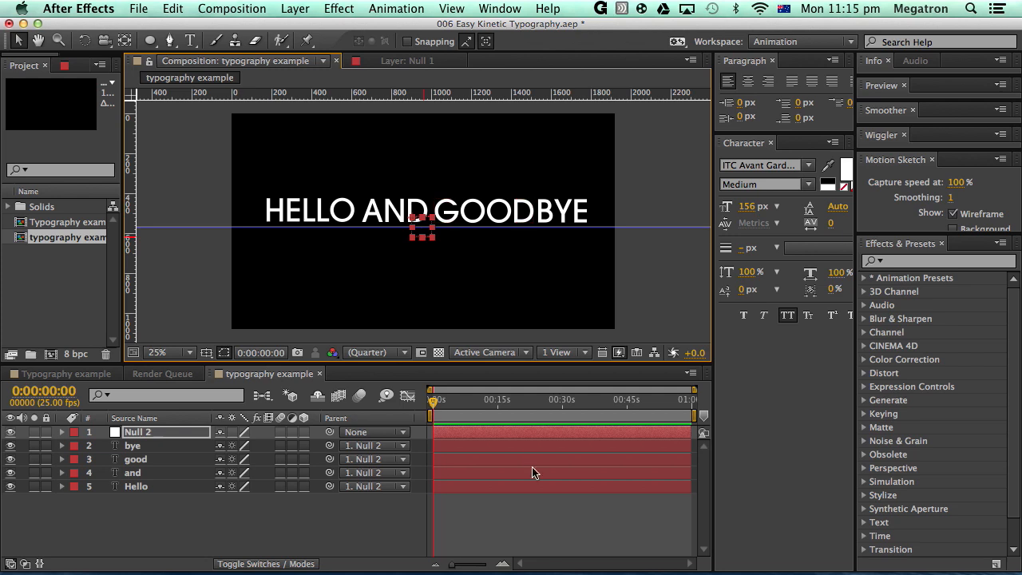
left_click(484, 493)
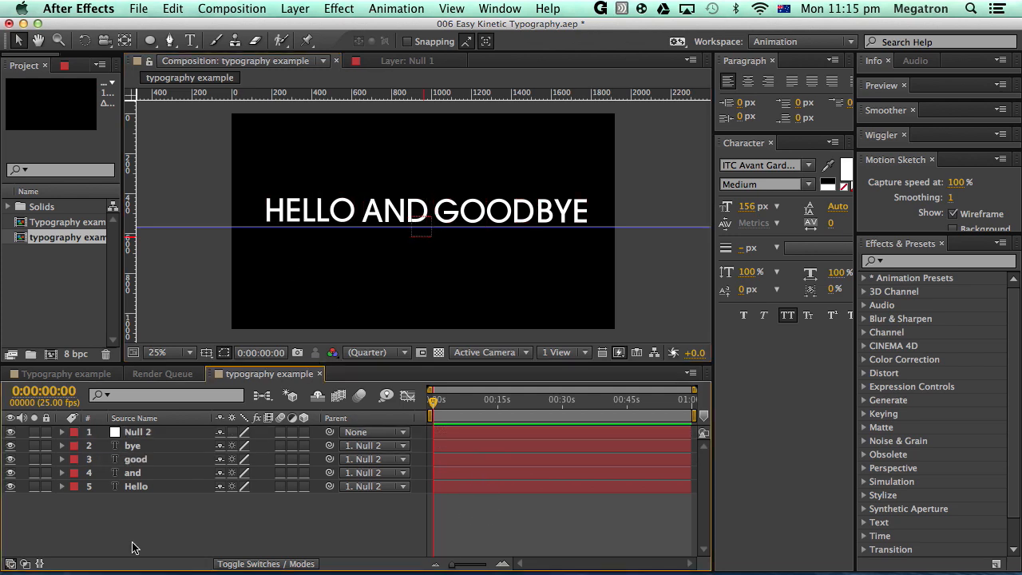
left_click(137, 487)
mouse_move(334, 211)
left_mouse_down()
mouse_move(327, 336)
mouse_move(326, 193)
mouse_move(327, 204)
left_mouse_up()
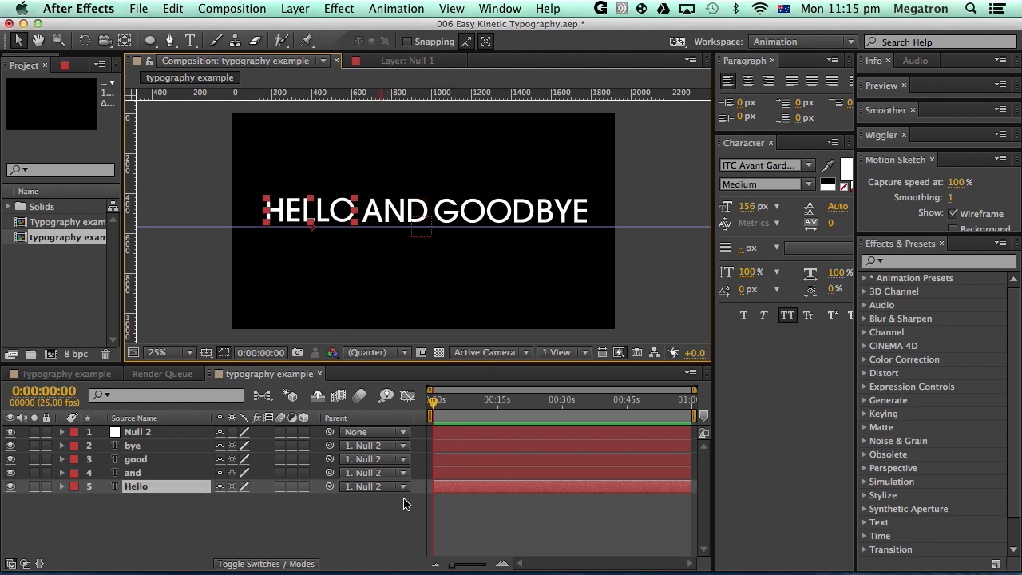
left_click_drag(447, 403, 410, 415)
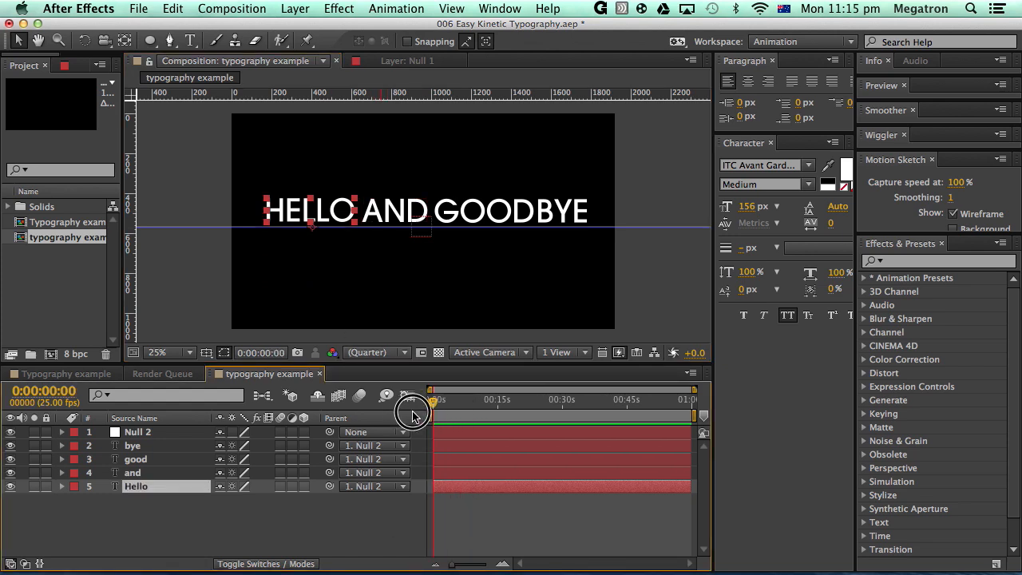
Step: Go to 0:00:02:00 and set Position keyframes on the bye, good, and, and Hello layers
left_click(68, 393)
type("2:00")
key("Return")
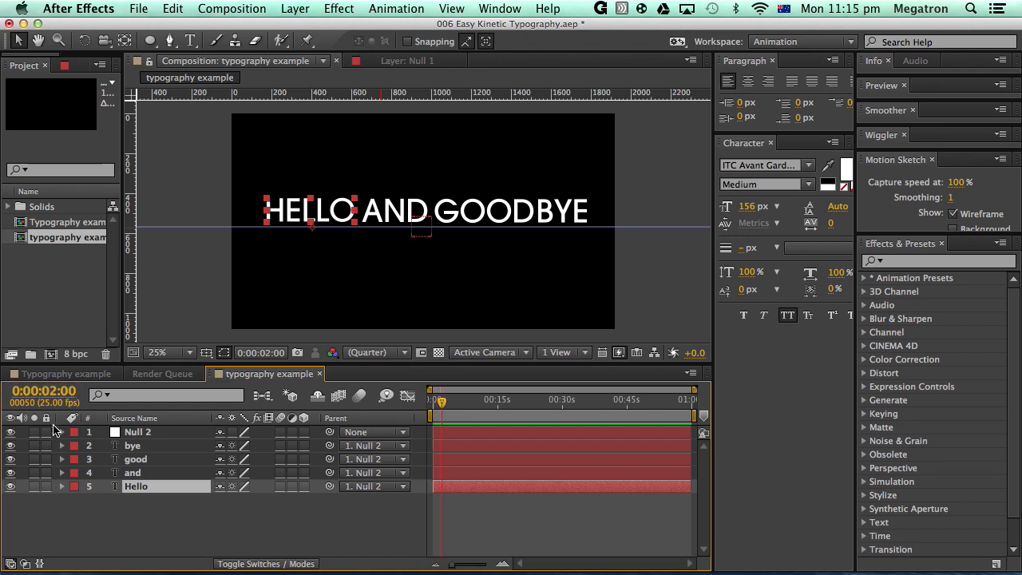
left_click(132, 446)
left_click(135, 486, "shift")
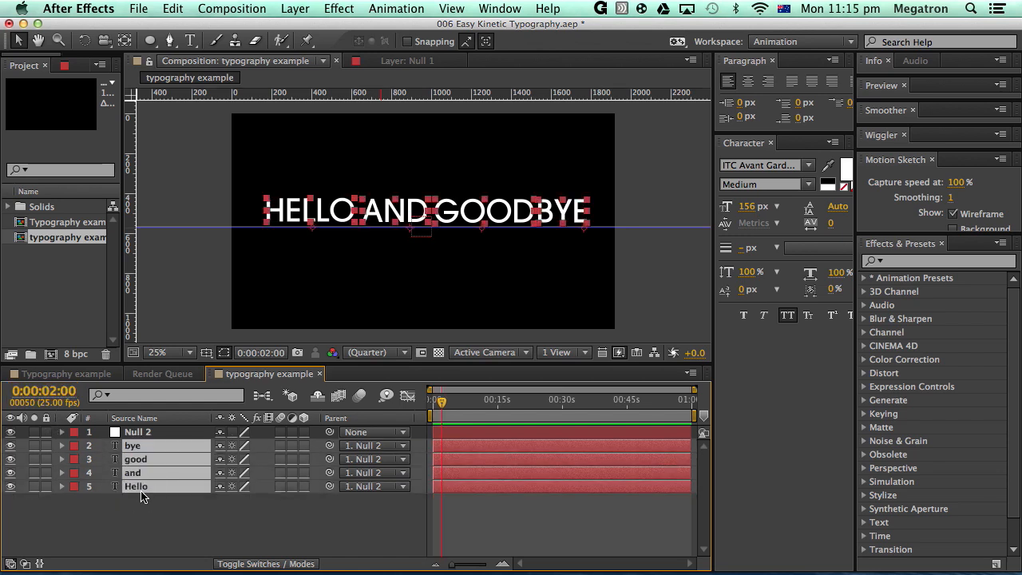
key("p")
left_click(102, 459)
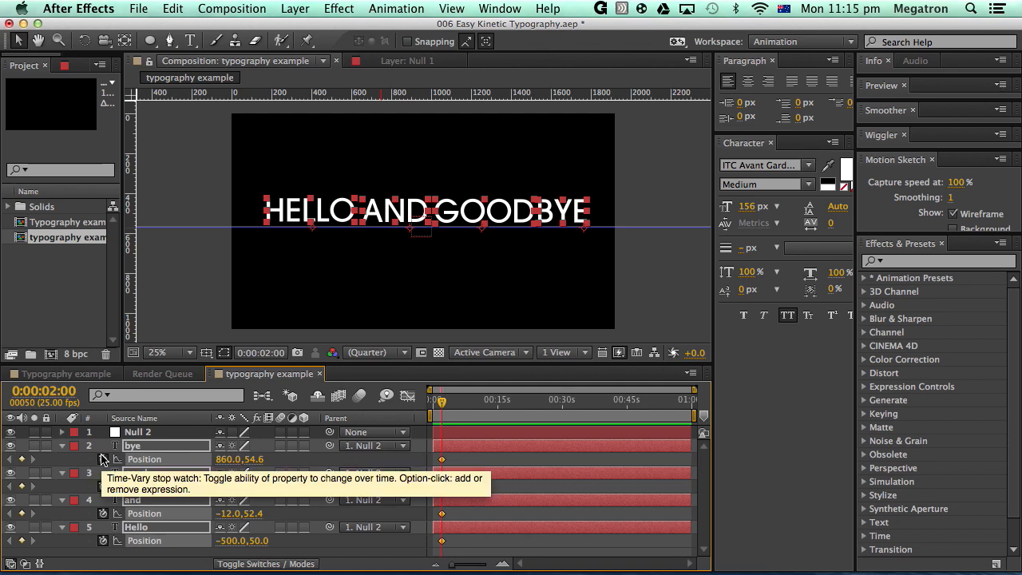
Step: At the composition start, keyframe the four text layers below the frame at Y about 760 to 765, and collapse their properties
key("Home")
left_click_drag(257, 460, 304, 473)
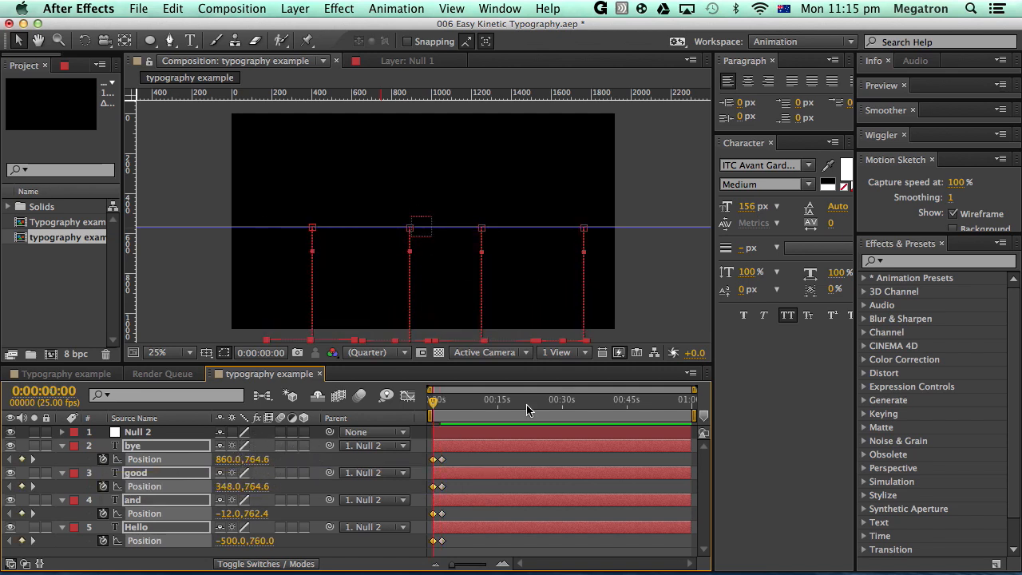
left_click(486, 479)
left_click_drag(435, 404, 448, 402)
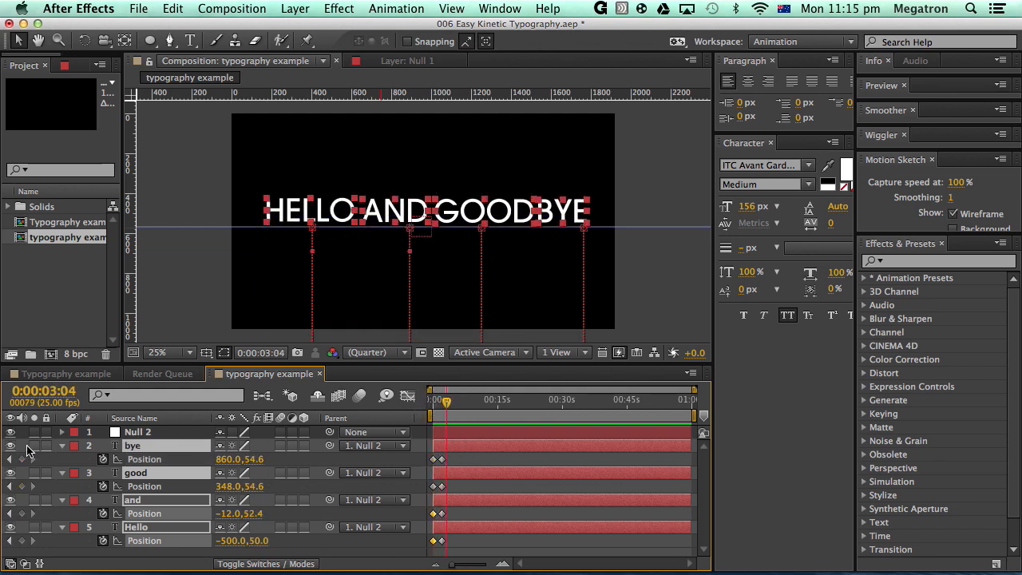
left_click(62, 445)
left_click(95, 544)
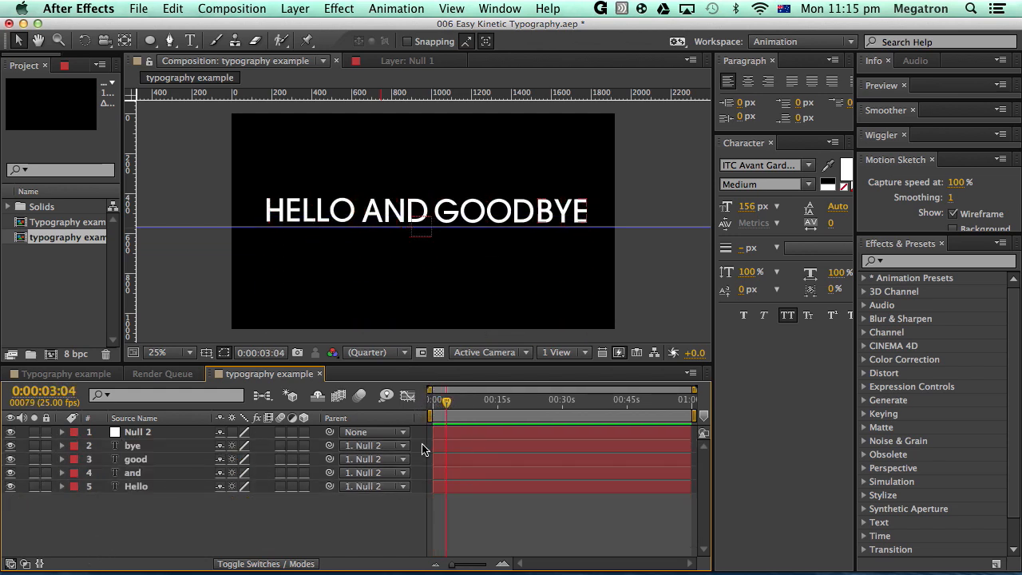
Step: Stagger the and, good and bye layers in the timeline so each word enters just after the previous one
left_click(140, 450)
left_click_drag(464, 472, 474, 444)
left_click(468, 485)
left_click(449, 530)
left_click_drag(431, 403, 475, 403)
Step: Apply Easy Ease to all Position keyframes of the four text layers
left_click(481, 445)
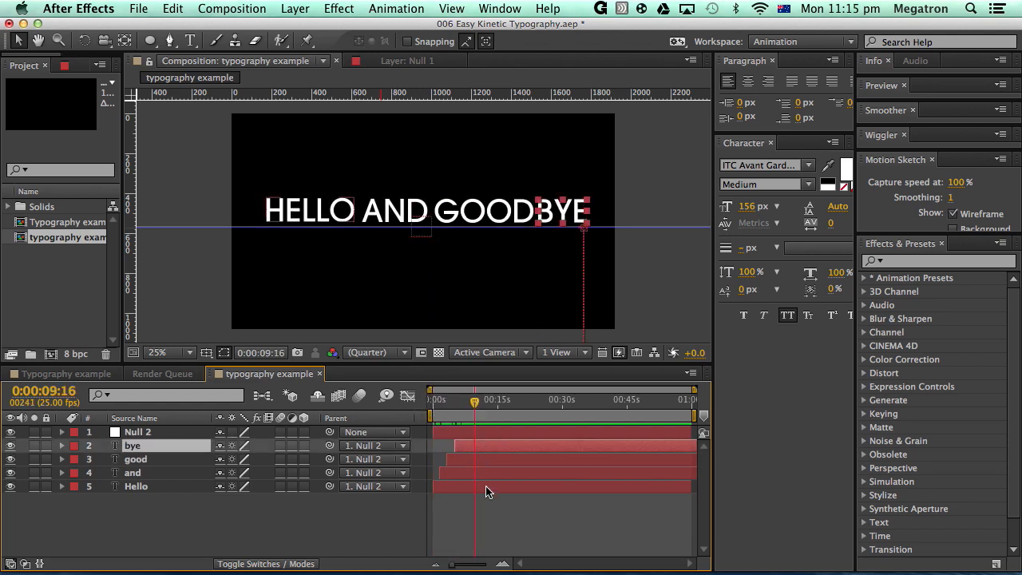
left_click(485, 487, "shift")
key("p")
left_click(474, 457)
left_click_drag(473, 456, 411, 573)
key("F9")
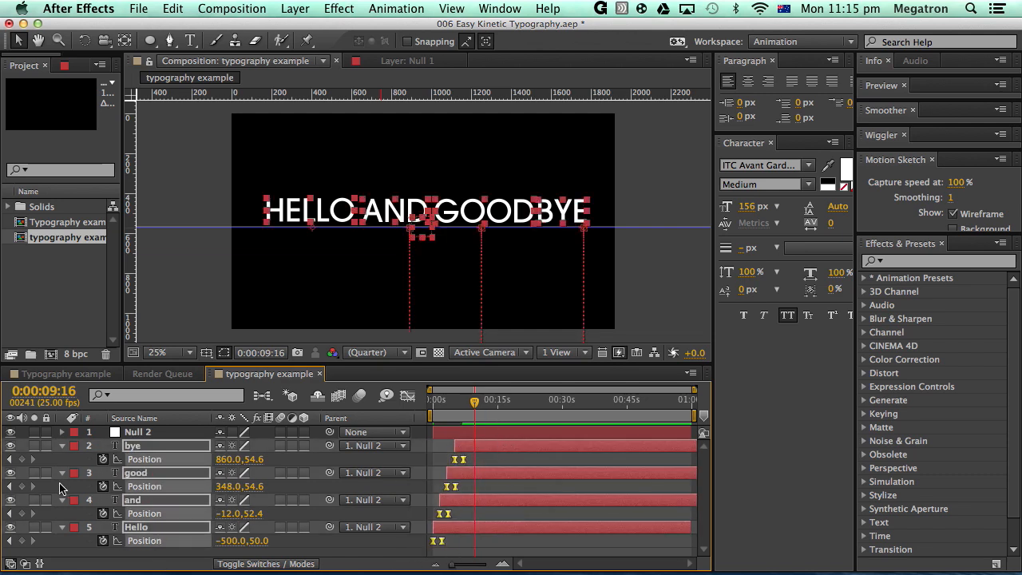
Step: Collapse the layer properties and play a RAM preview of the staggered word animation
key("super+a")
left_click(61, 445)
left_click(80, 513)
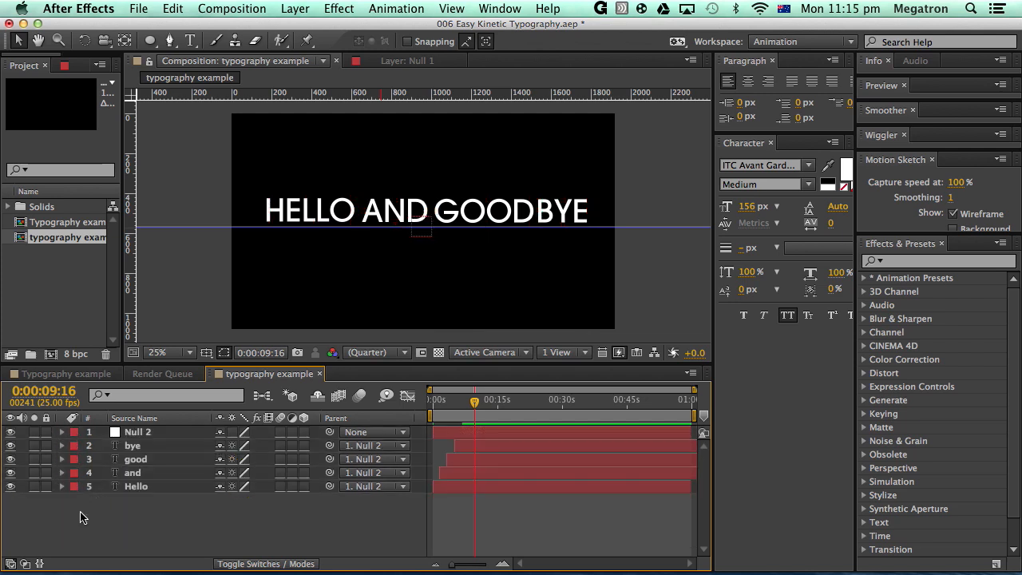
key("KP_0")
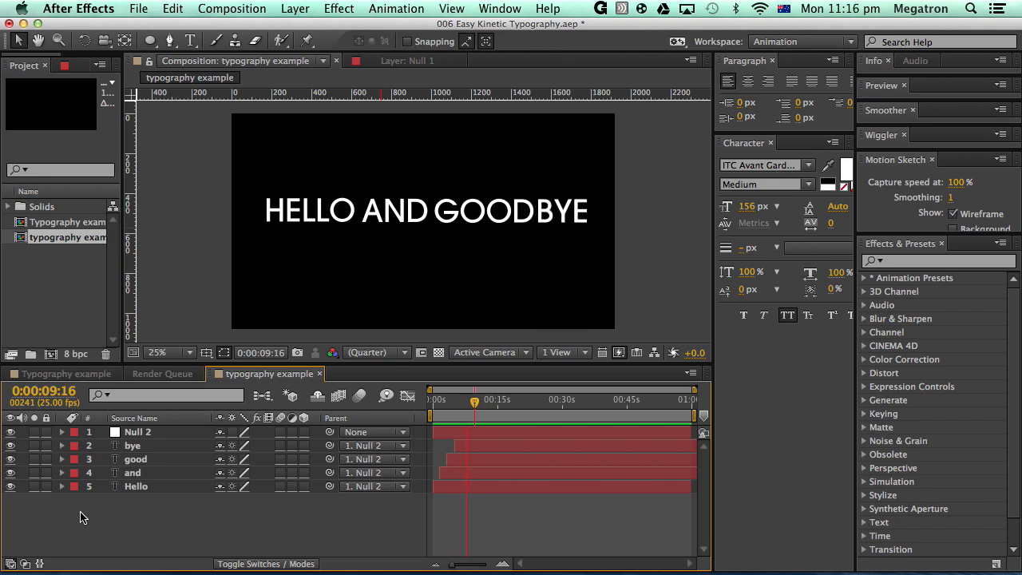
key("space")
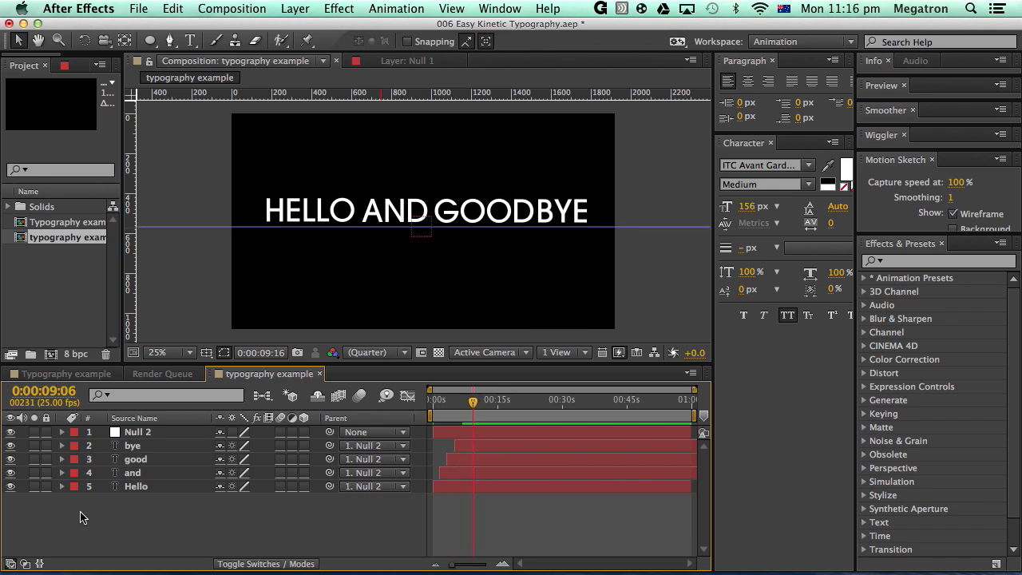
Step: Return to the composition start and align the beginnings of the bye, good and and layers to it
left_click(318, 214)
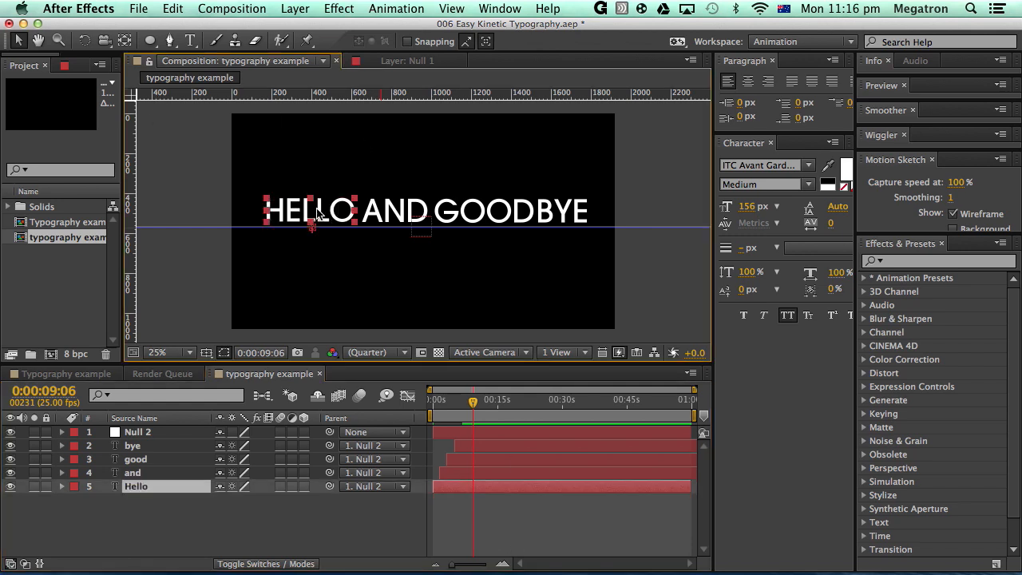
left_click_drag(449, 406, 427, 432)
left_click(468, 444)
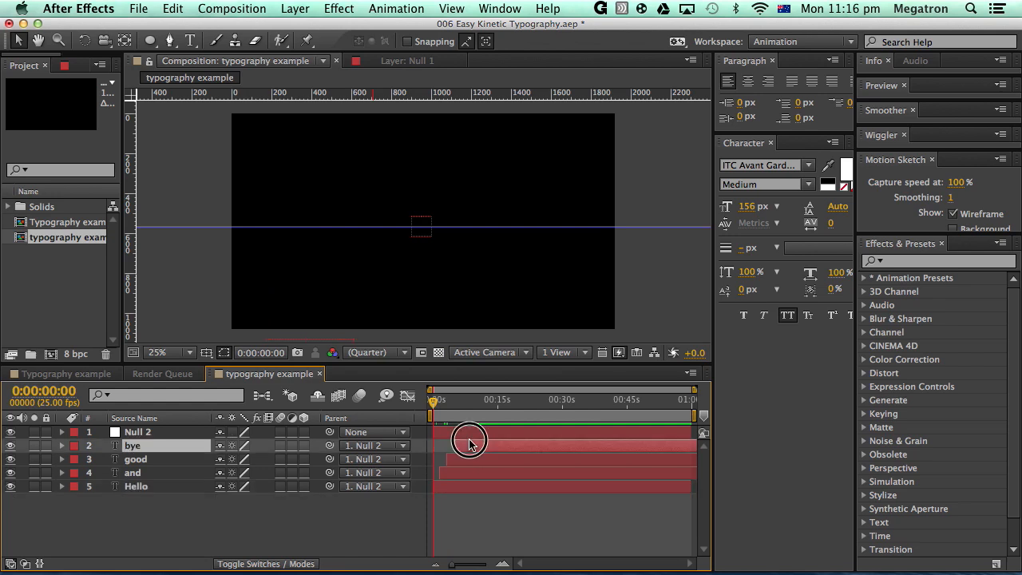
left_click(461, 475, "shift")
key("bracketleft")
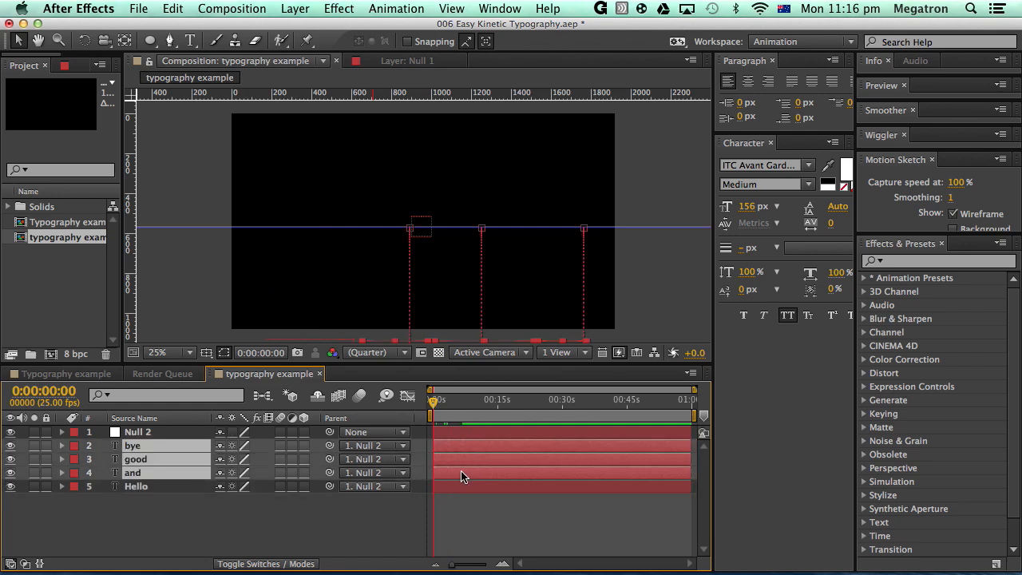
Step: Reveal the Position keyframes of the four text layers and move their end keyframes to about 0.5 seconds
key("alt+shift+p")
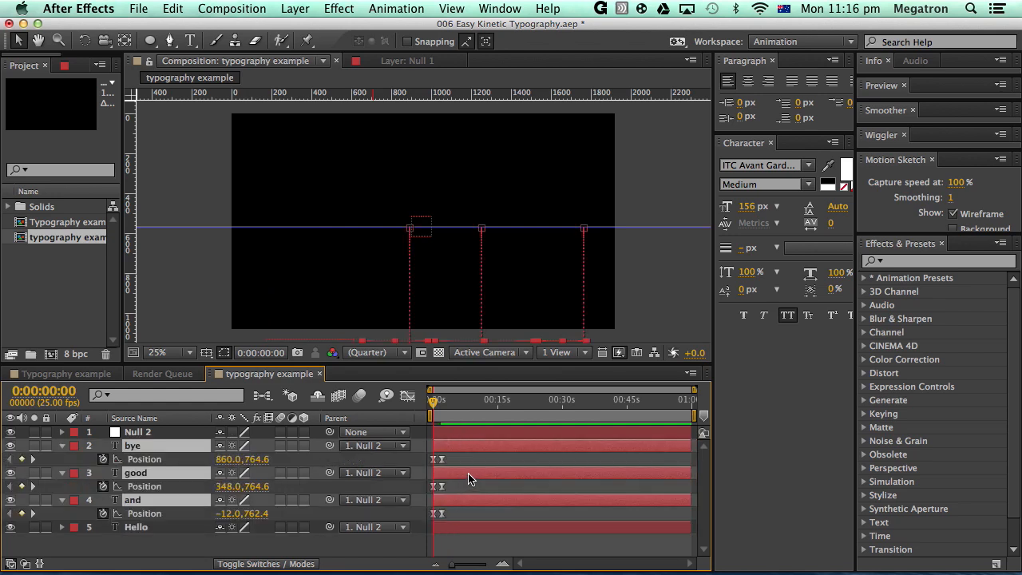
key("equal")
key("equal")
key("equal")
left_click_drag(489, 456, 527, 533)
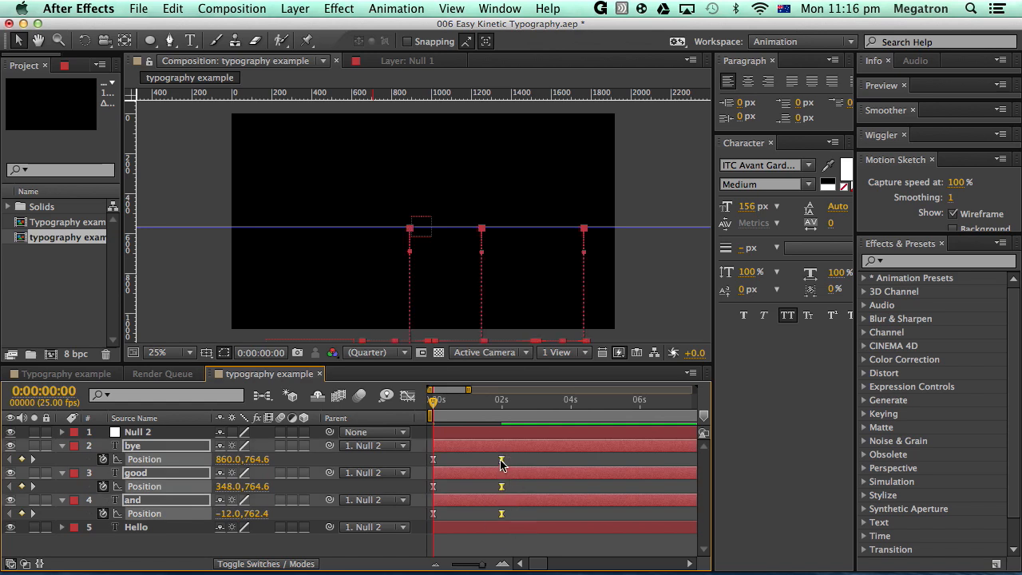
left_click(494, 529)
key("p")
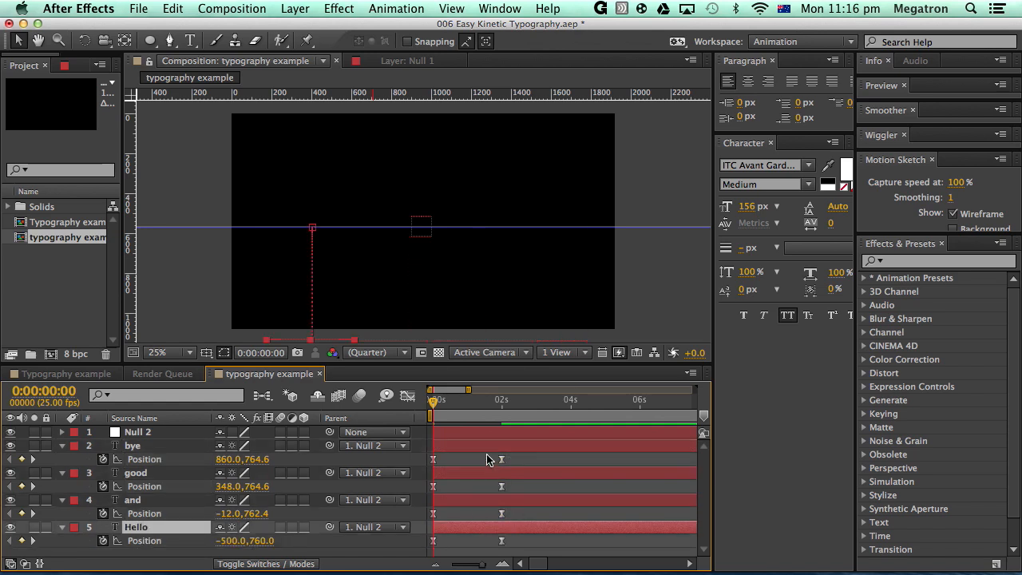
left_click_drag(487, 461, 521, 551)
left_click_drag(502, 460, 450, 471)
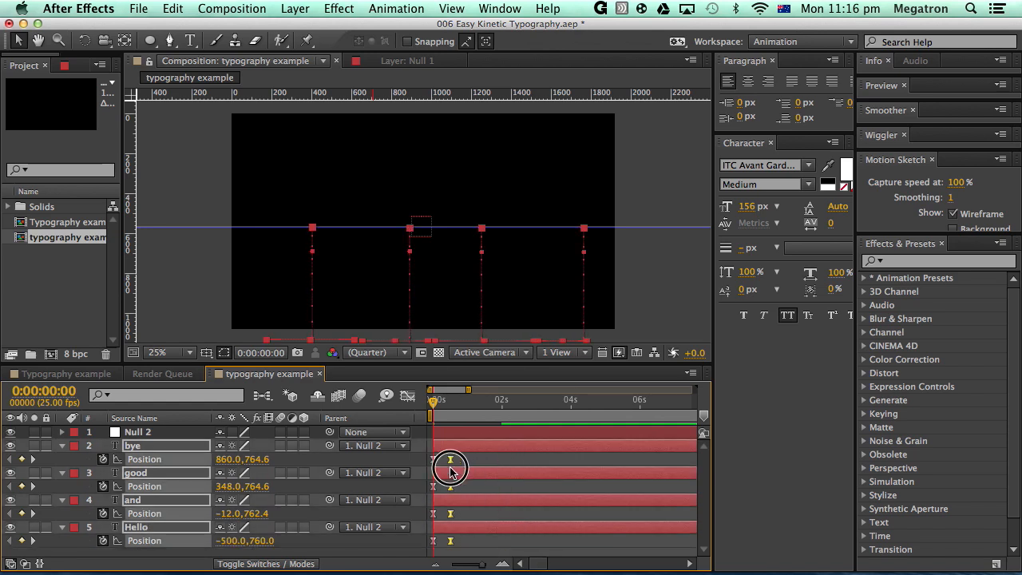
Step: Stagger the and, good and bye layers to start at about 0.4, 1 and 1.7 seconds, and preview the animation
left_click(457, 459)
left_click_drag(435, 401, 475, 409)
left_click_drag(470, 500, 559, 453)
key("KP_0")
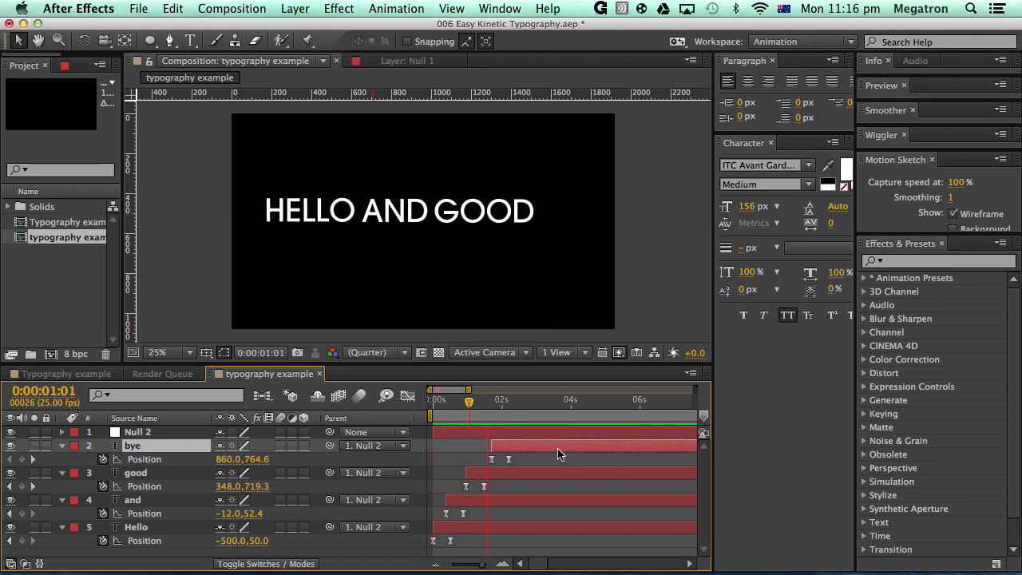
key("space")
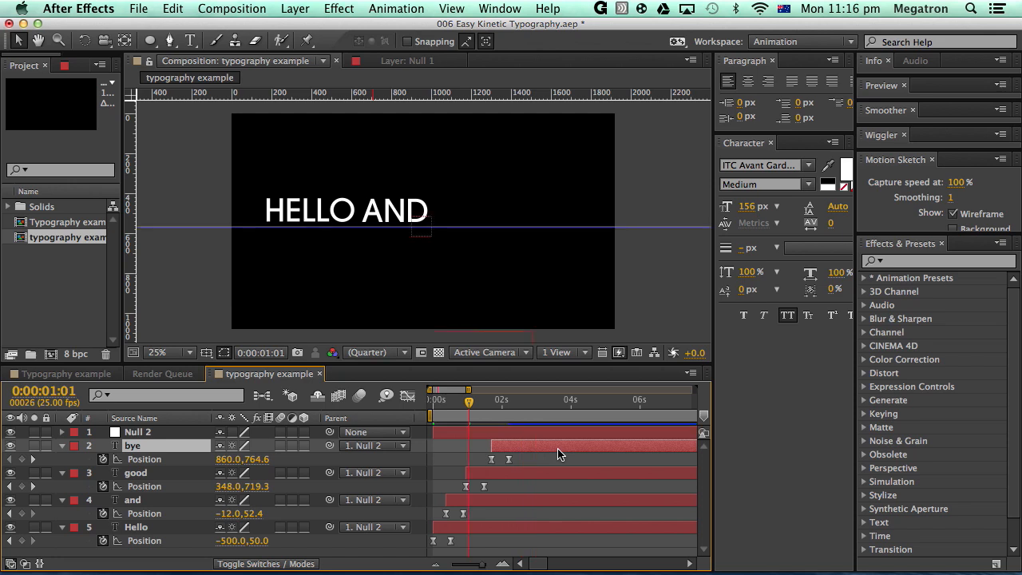
Step: Open the finished Typography example composition with the yellow background and play its animation
double_click(90, 226)
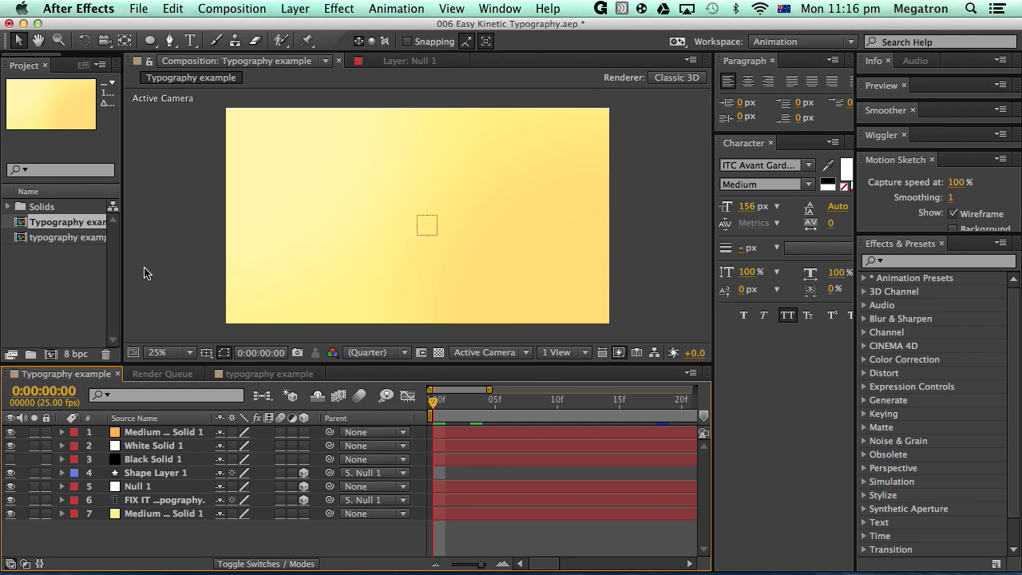
key("space")
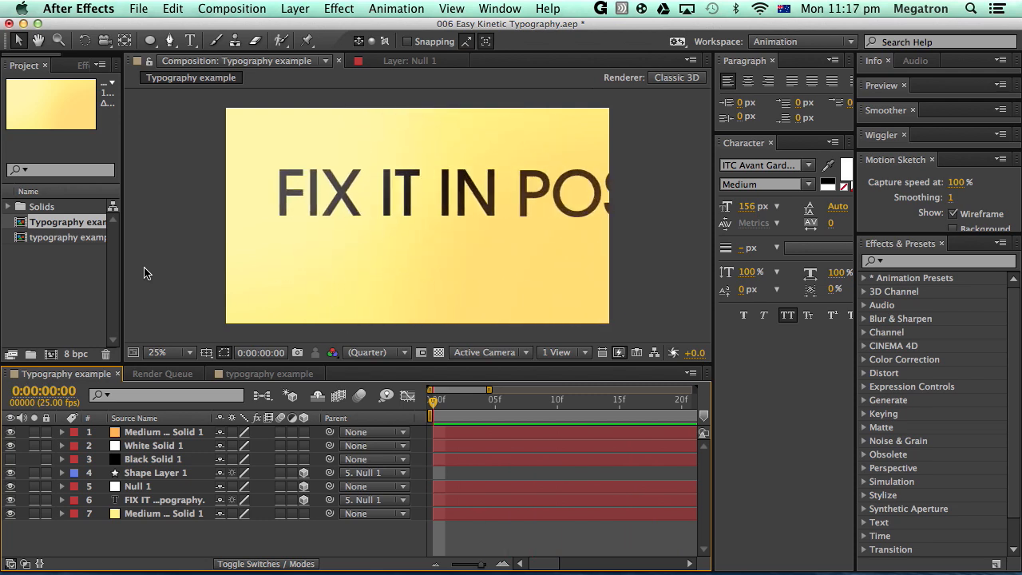
left_click(76, 313)
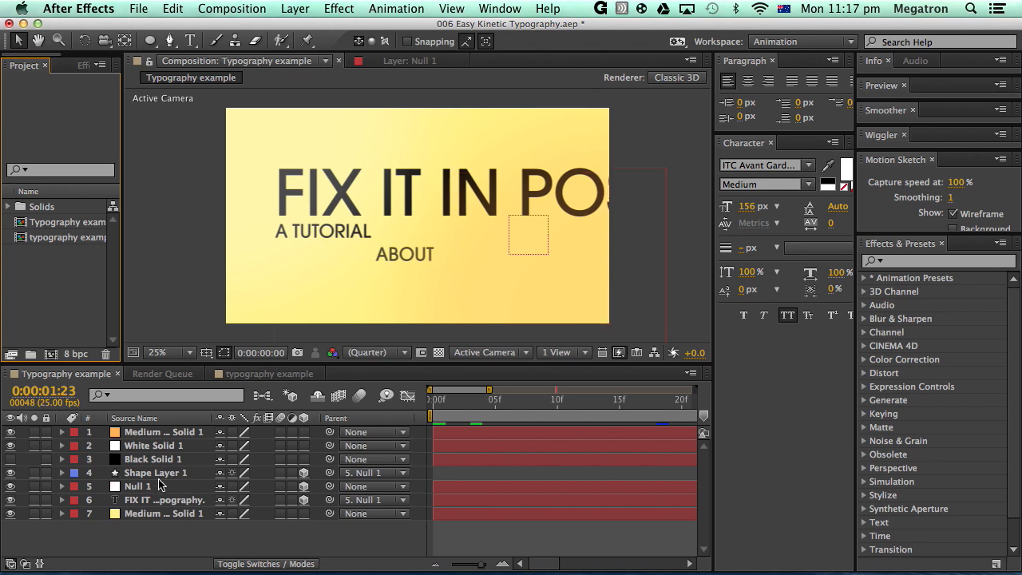
Step: Reveal the keyframed properties of all layers and examine their timing in an enlarged timeline covering the whole composition
left_click(144, 486)
left_click(146, 515, "shift")
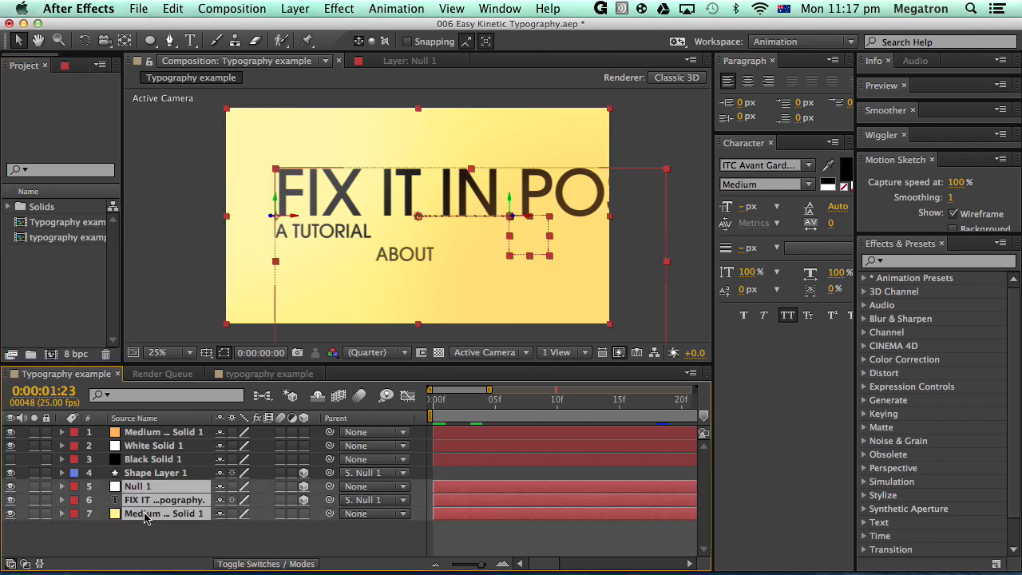
key("ctrl+a")
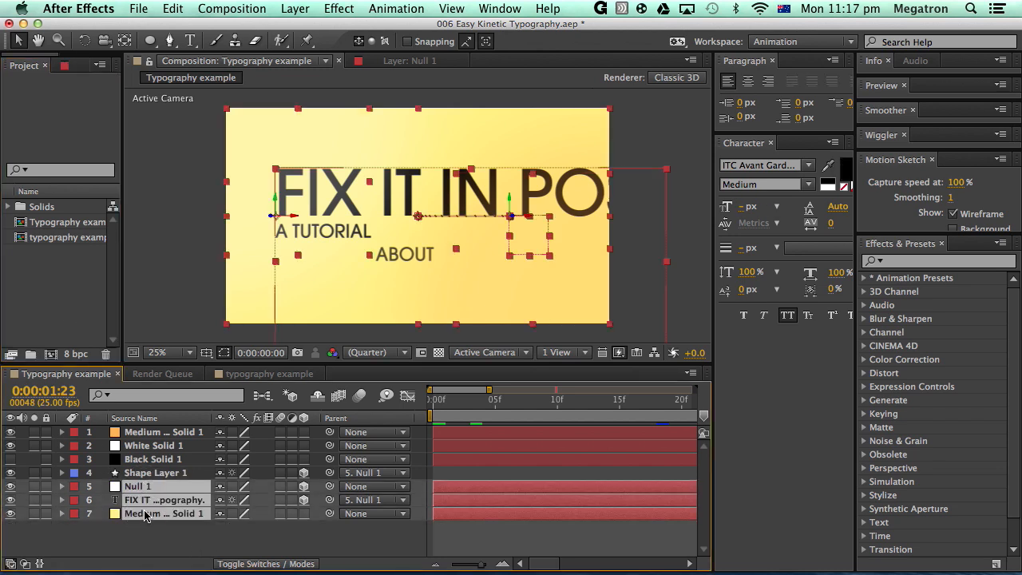
key("u")
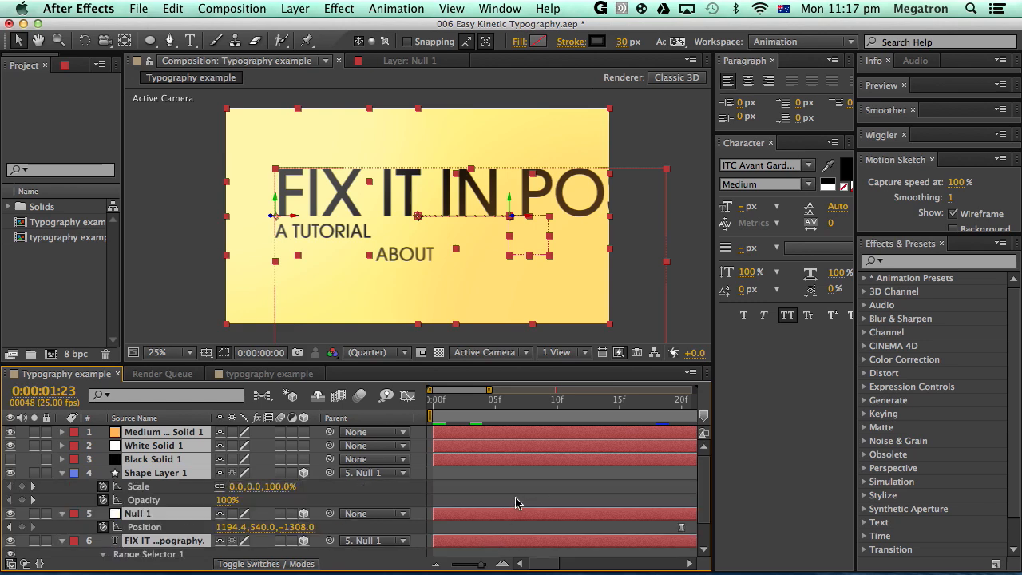
key("grave")
key("grave")
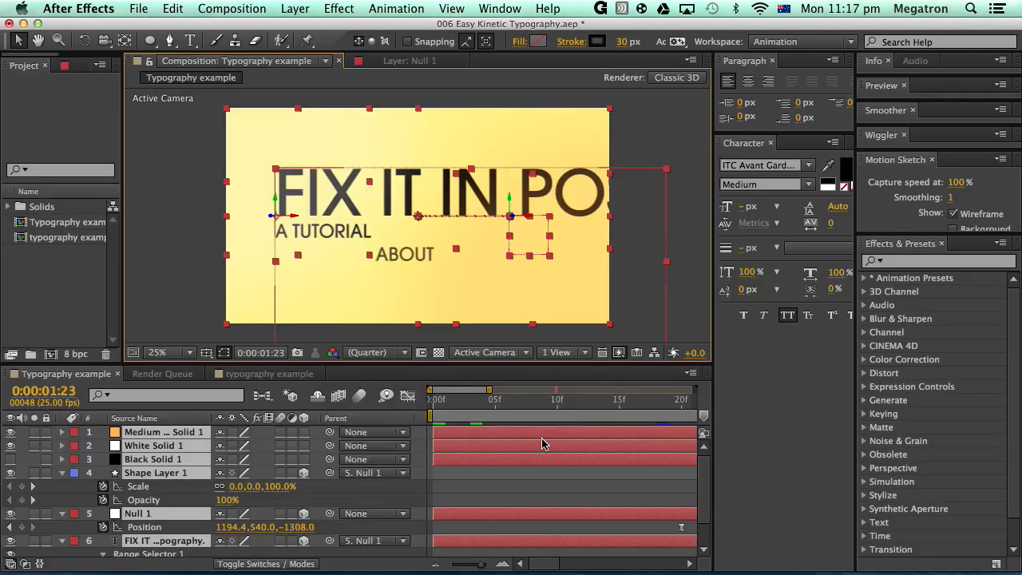
left_click(483, 400)
key("grave")
left_click(579, 355)
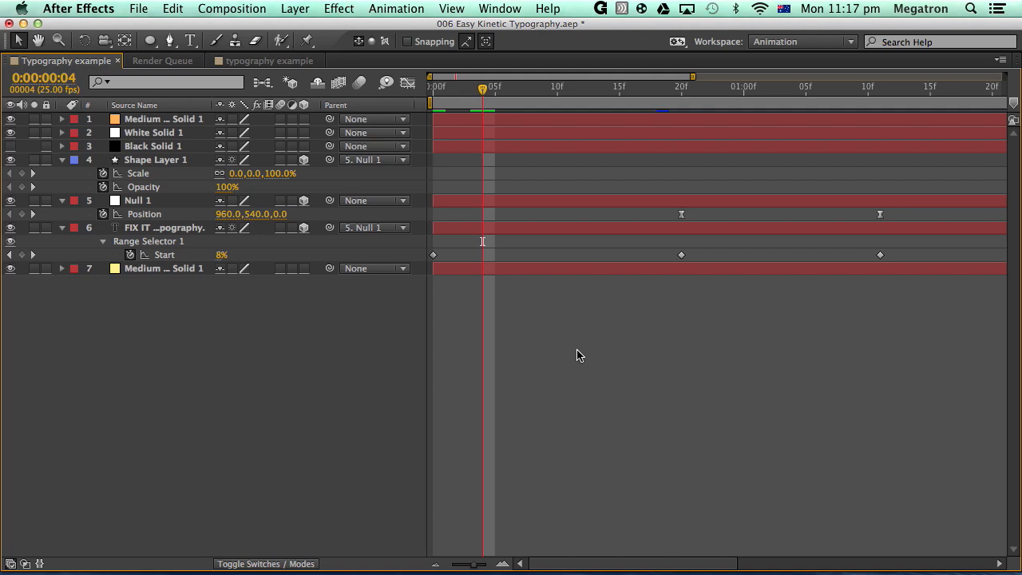
key("minus")
key("minus")
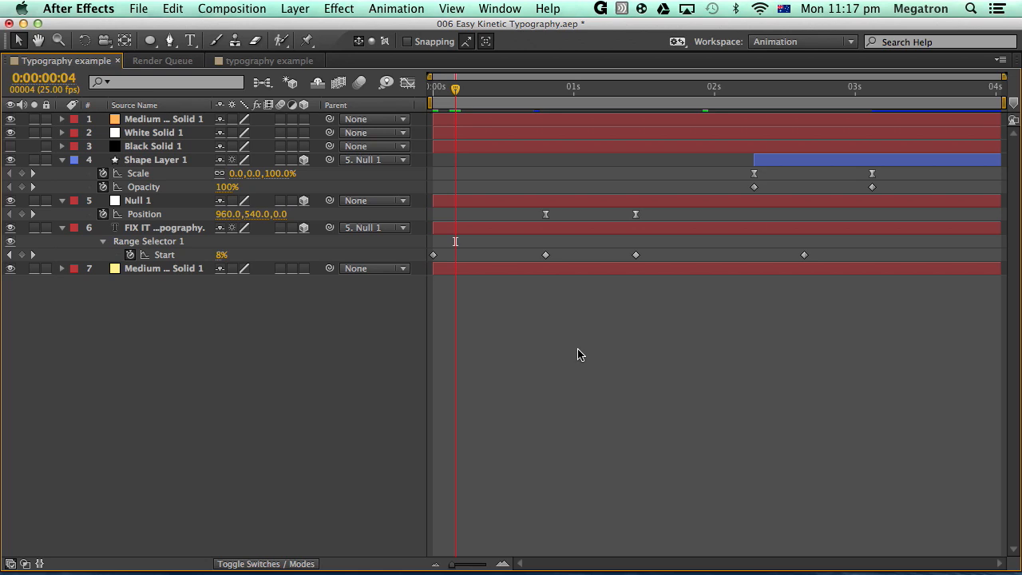
Step: Restore the normal layout and scrub to about 0:00:02:19 to examine the shape layer, null and text range selector animation
left_click(807, 162)
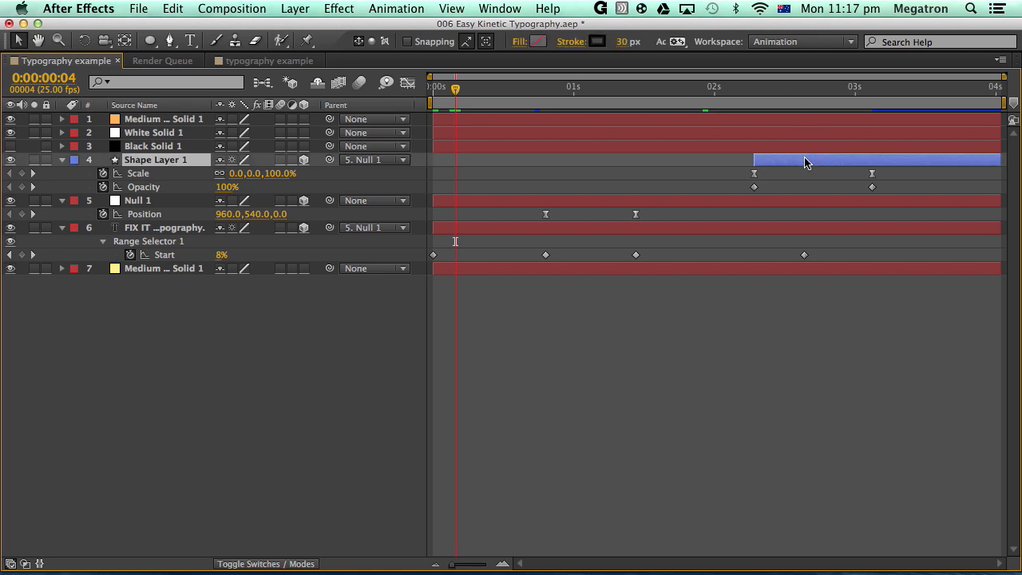
key("grave")
mouse_move(592, 413)
left_mouse_down()
mouse_move(662, 410)
mouse_move(503, 417)
mouse_move(579, 406)
left_mouse_up()
scroll(571, 473, "down", 2)
left_click_drag(504, 405, 614, 404)
left_click(160, 510)
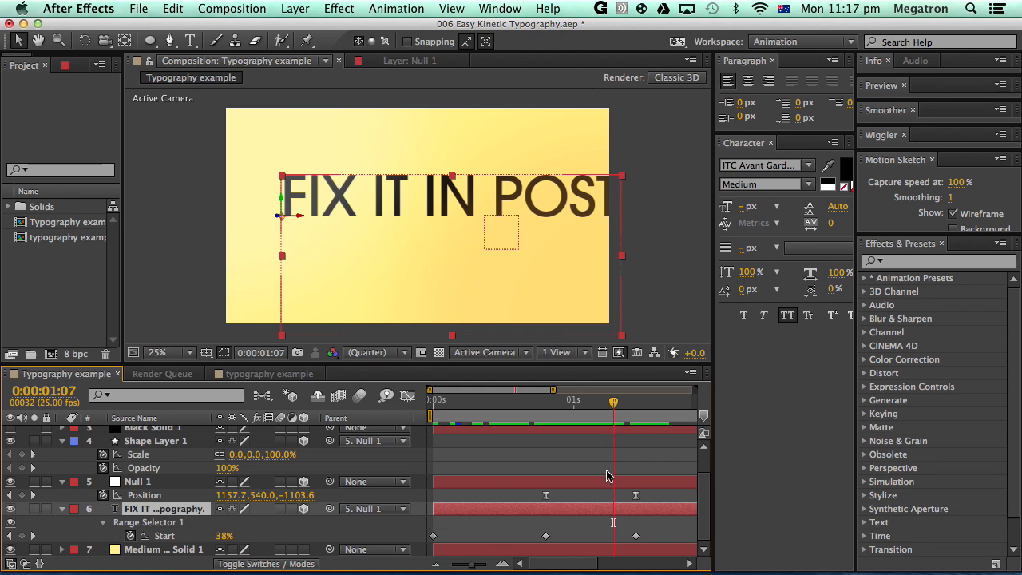
key("minus")
left_click_drag(469, 405, 609, 413)
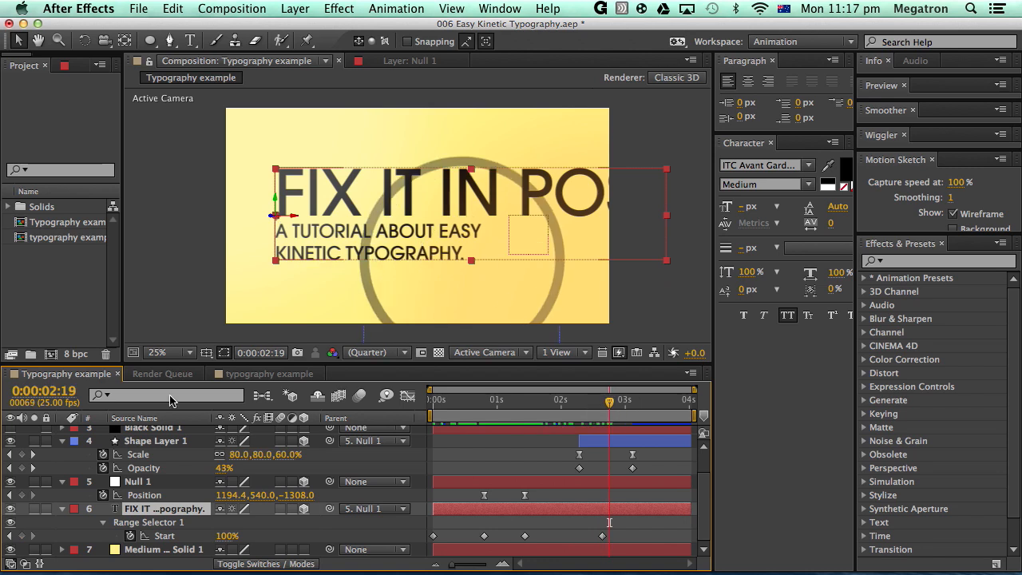
Step: Create a new composition named typography with a duration of 0:00:04:00
right_click(52, 305)
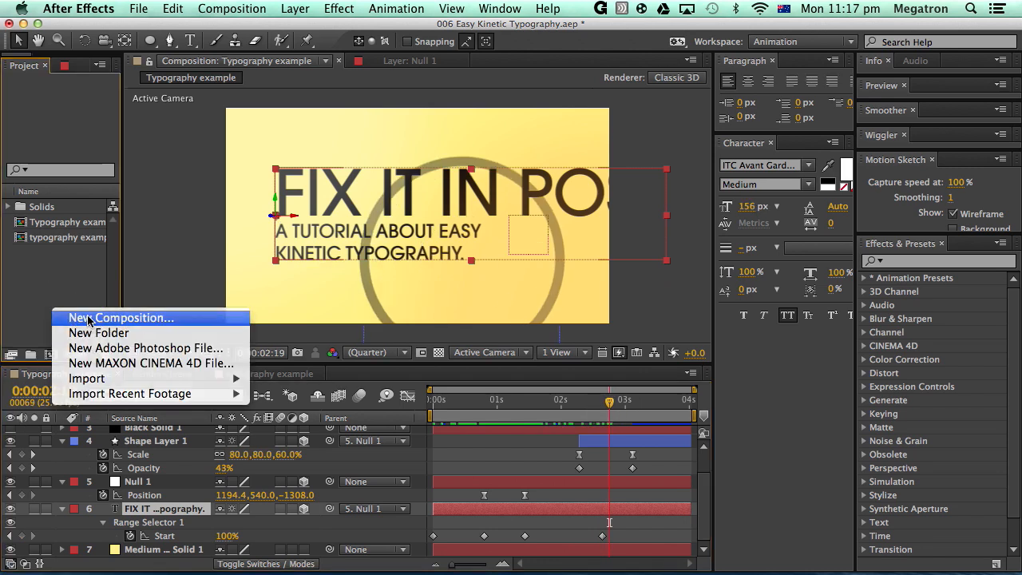
left_click(87, 316)
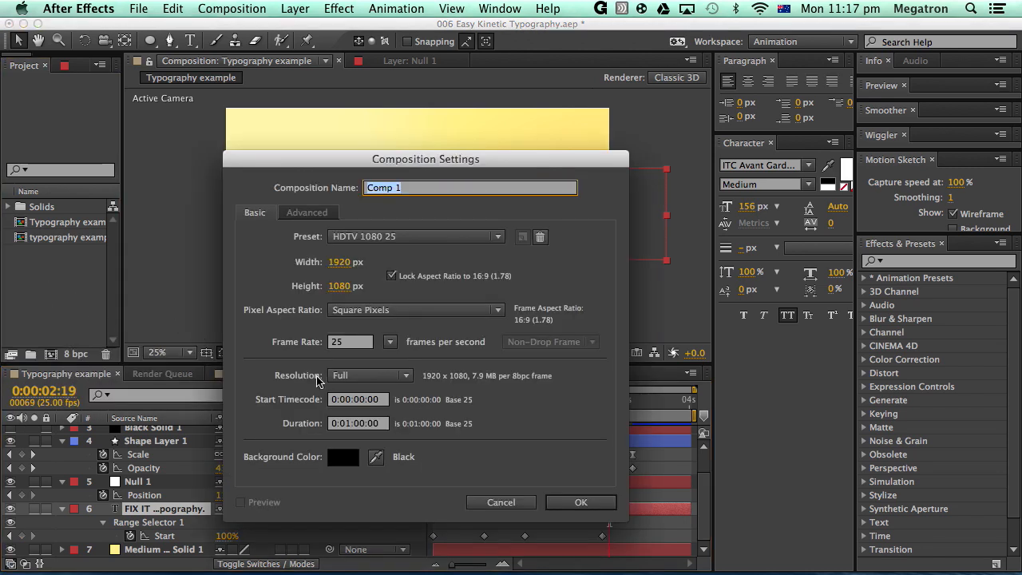
left_click(343, 425)
type("4:00")
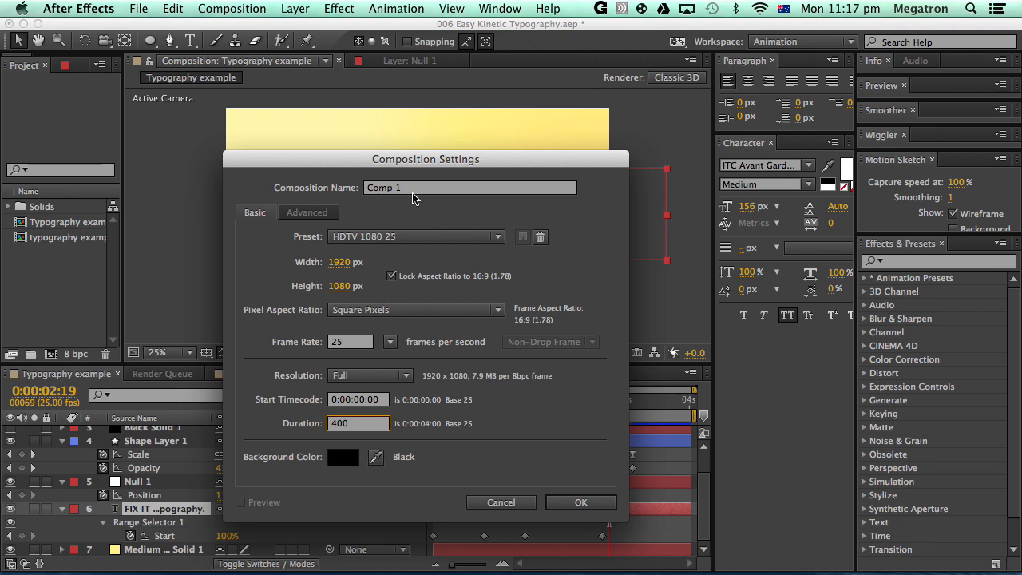
key("Tab")
type("typog")
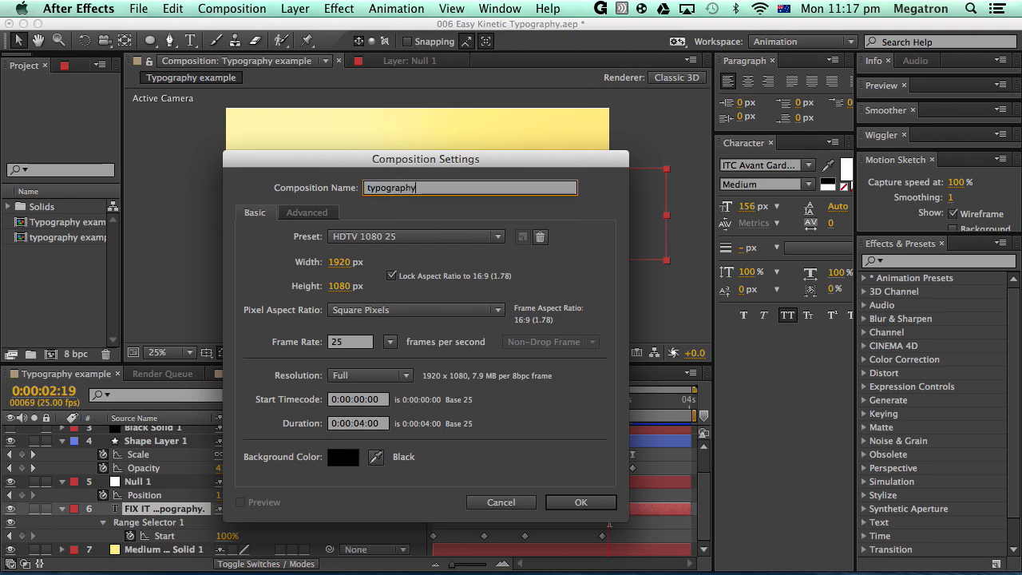
type("raphy")
key("Return")
Step: Add a text layer reading FIX IT IN POST and move it left so it sits near the frame's centre
right_click(440, 497)
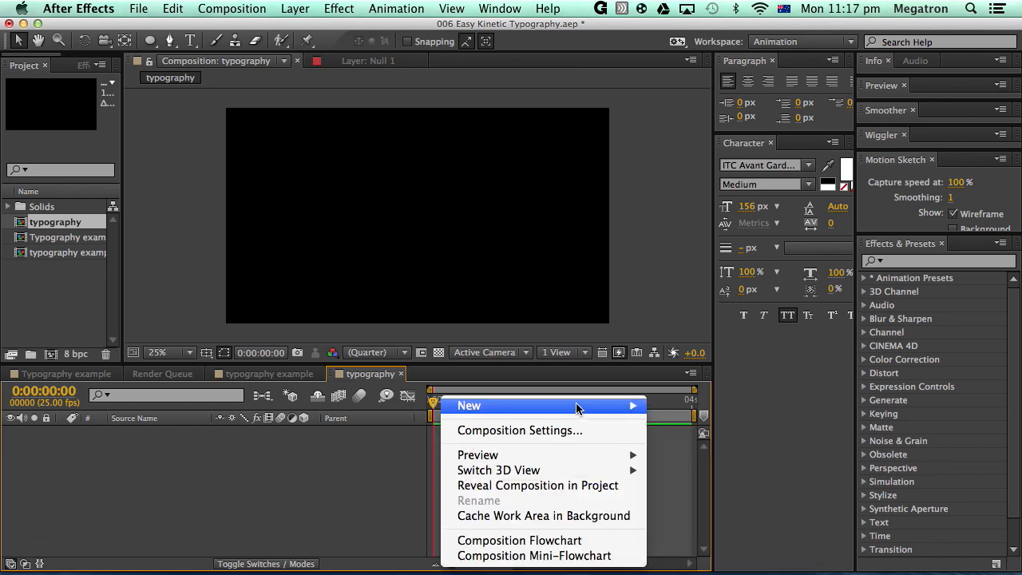
mouse_move(579, 407)
left_click(690, 425)
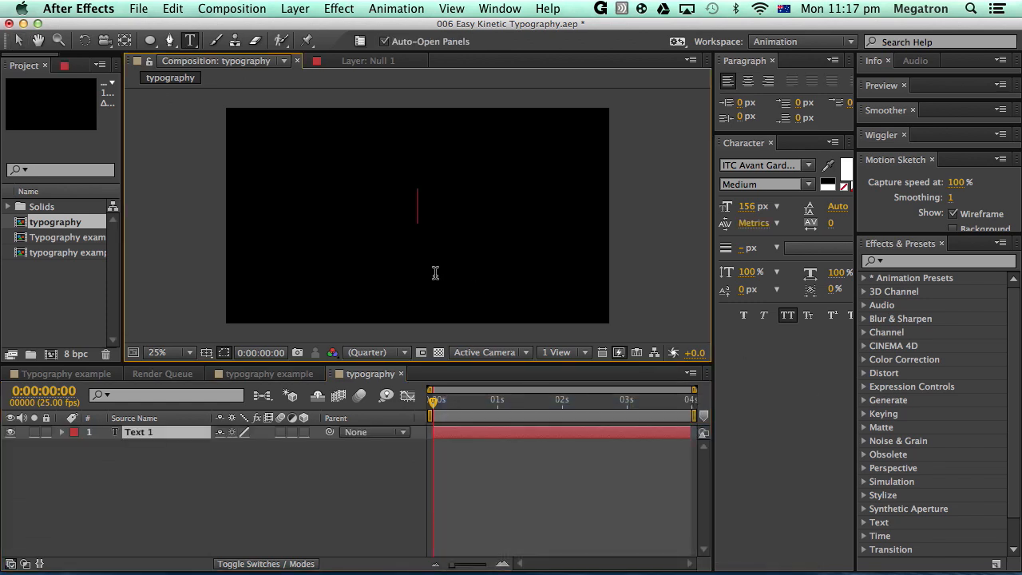
type("FIX I")
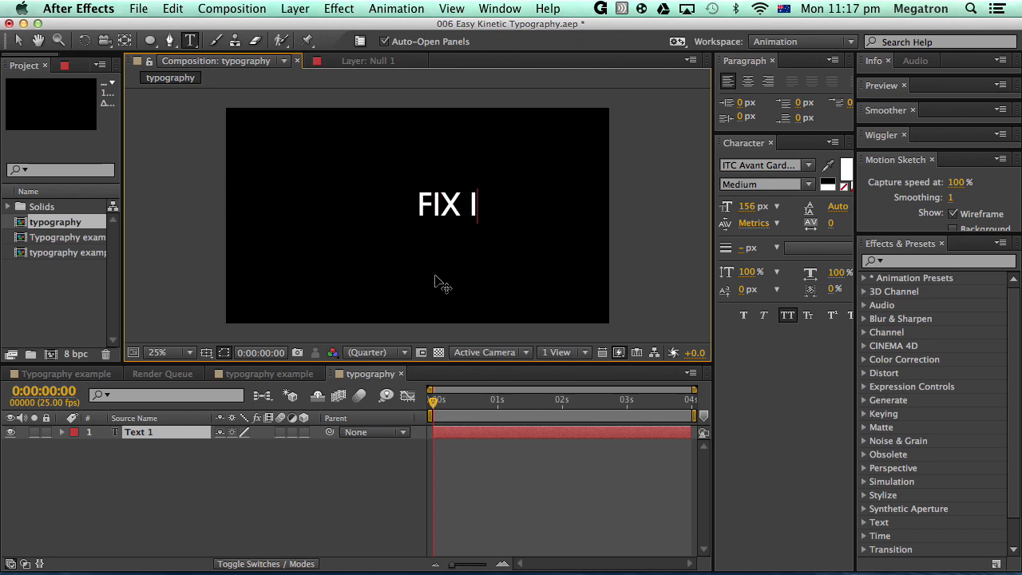
type("T IN POST")
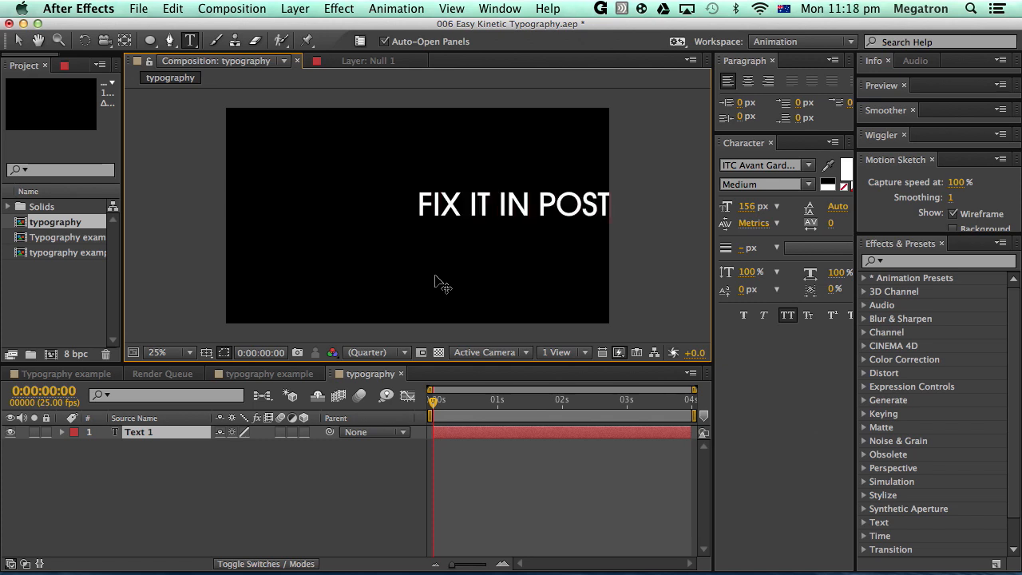
key("super+a")
left_click(18, 41)
left_click_drag(465, 206, 379, 206)
left_click(426, 479)
Step: Add the lines A SECRET WAY OF and DOING TYPOGRAHPY beneath FIX IT IN POST in the same text layer
left_click(161, 435)
left_click(161, 449)
left_click(159, 435)
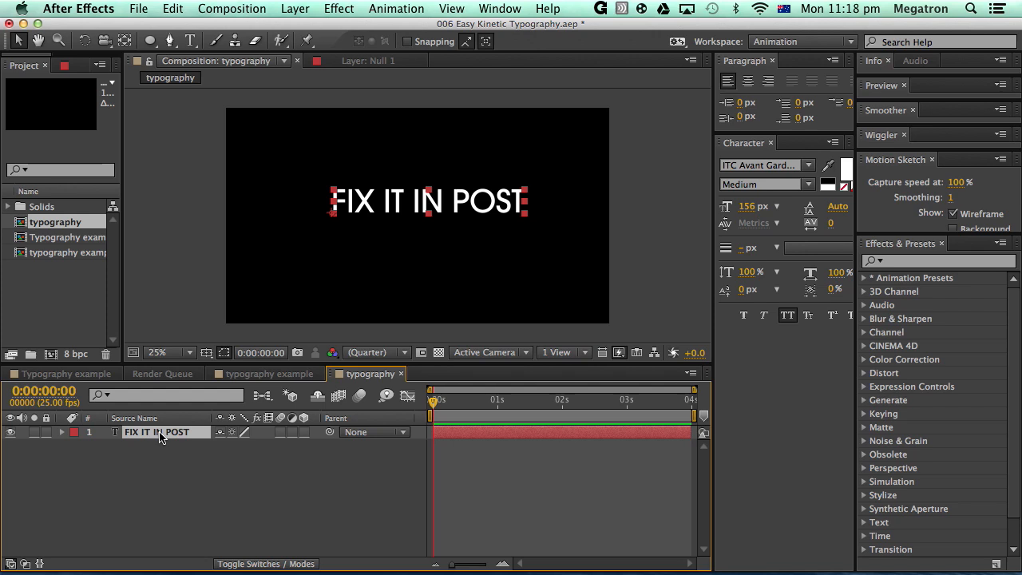
double_click(160, 435)
left_click(524, 205)
key("super+a")
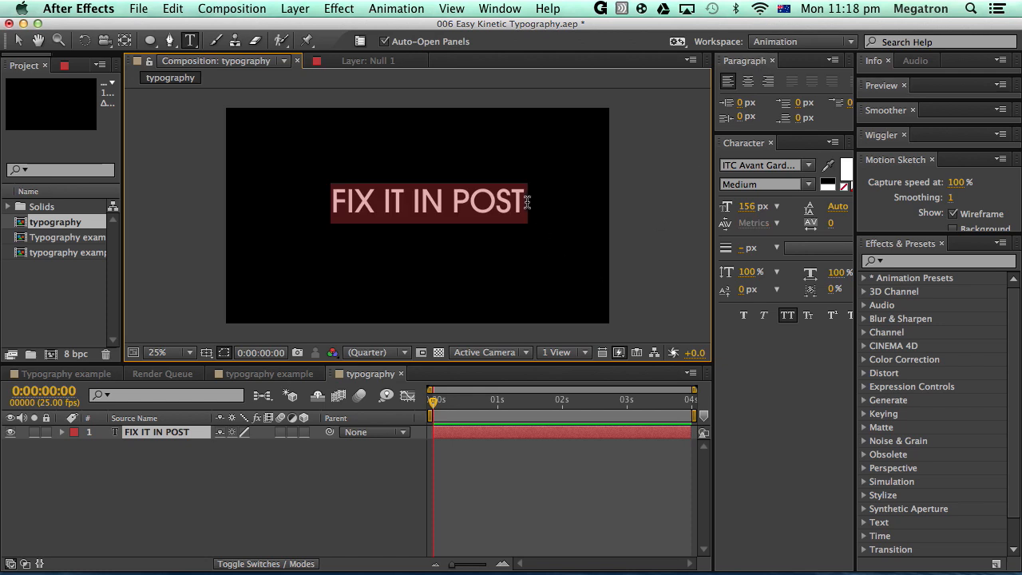
left_click(526, 202)
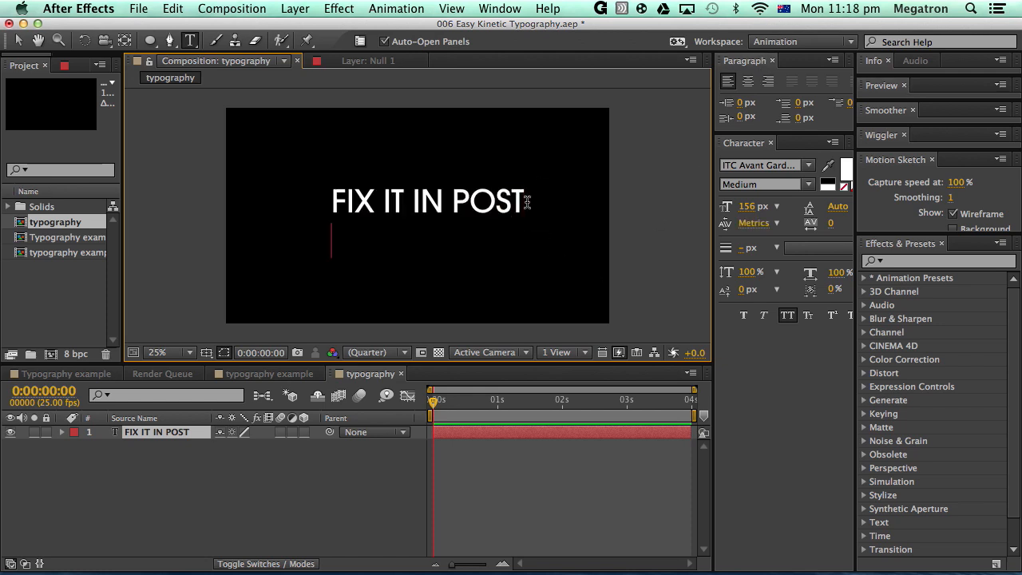
type("A SECRET ")
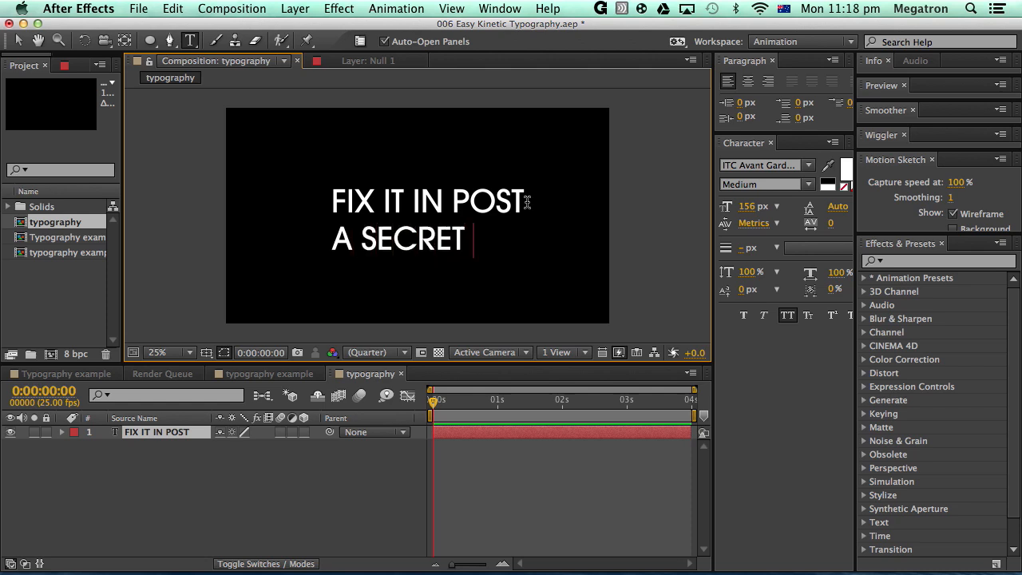
type("WAY OF DOING")
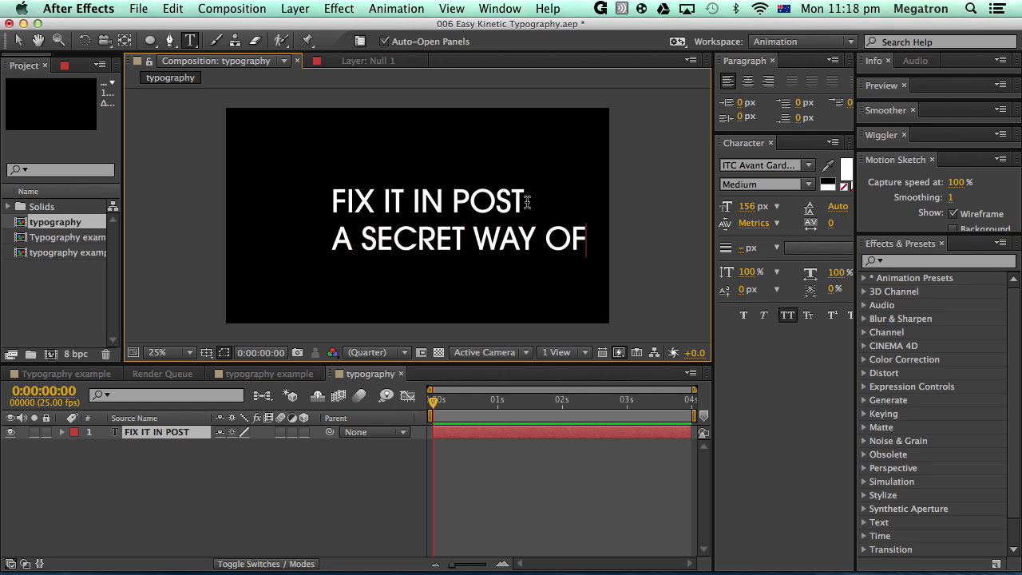
key("Return")
type("DOIN")
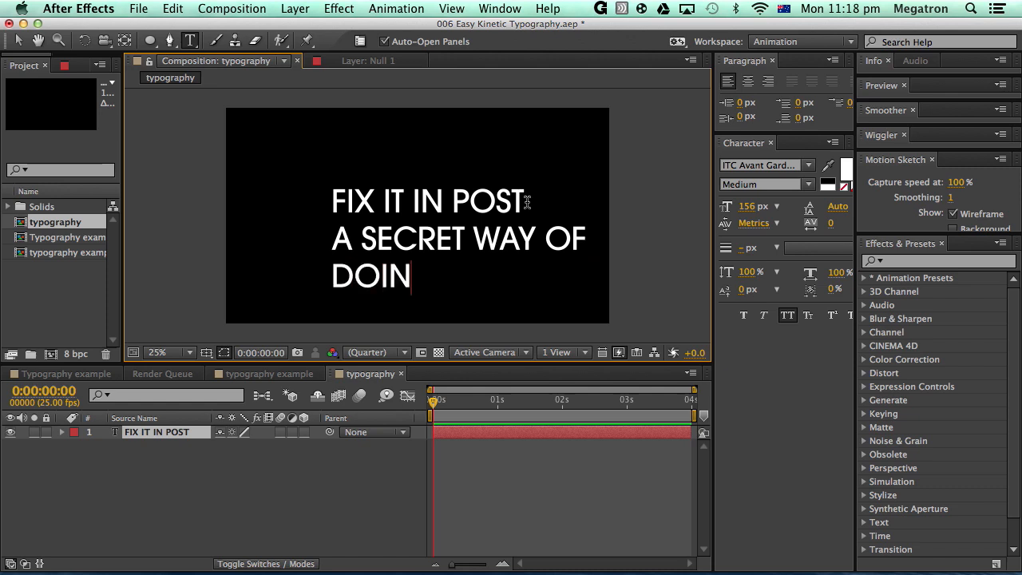
type("G TYPOG")
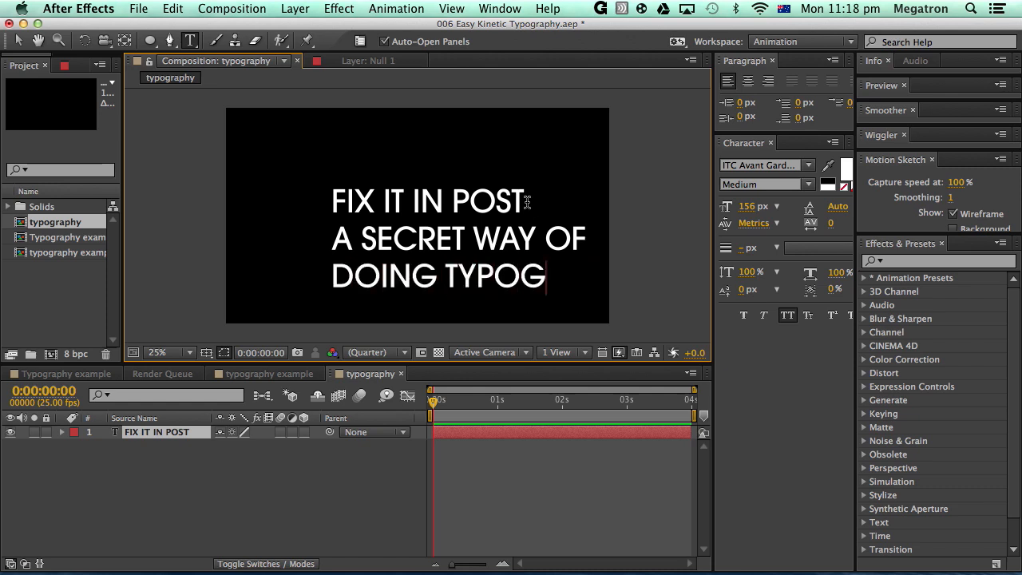
type("RAHPY")
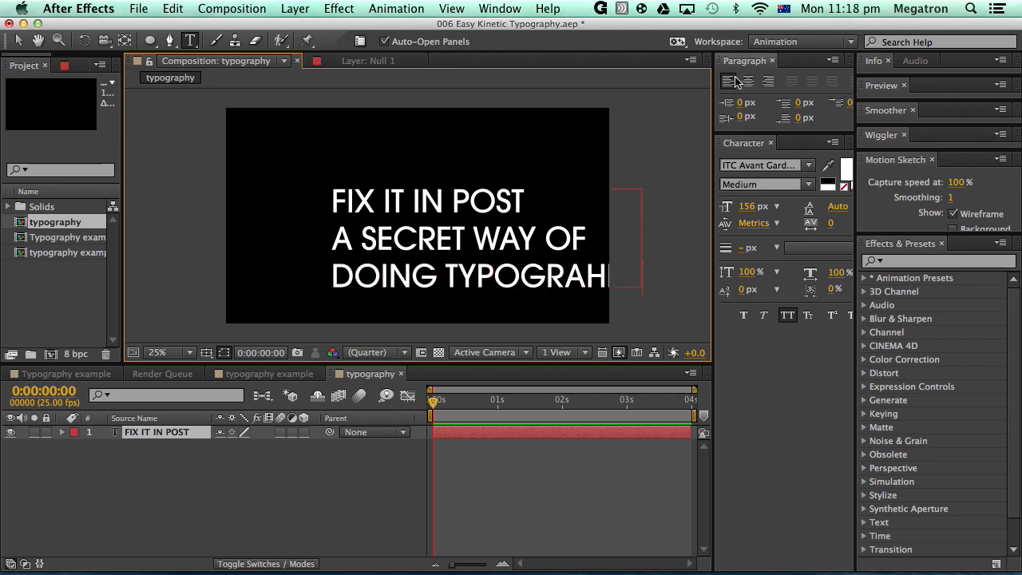
Step: Set the two lower text lines to 74 px and move the whole text block slightly up and left
left_click_drag(334, 234, 646, 279)
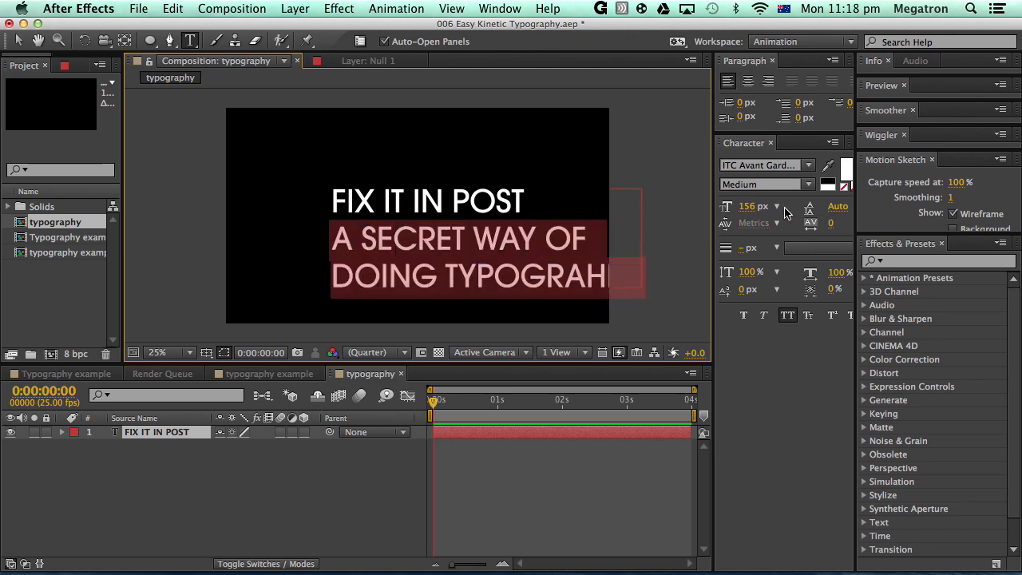
left_click_drag(756, 206, 692, 216)
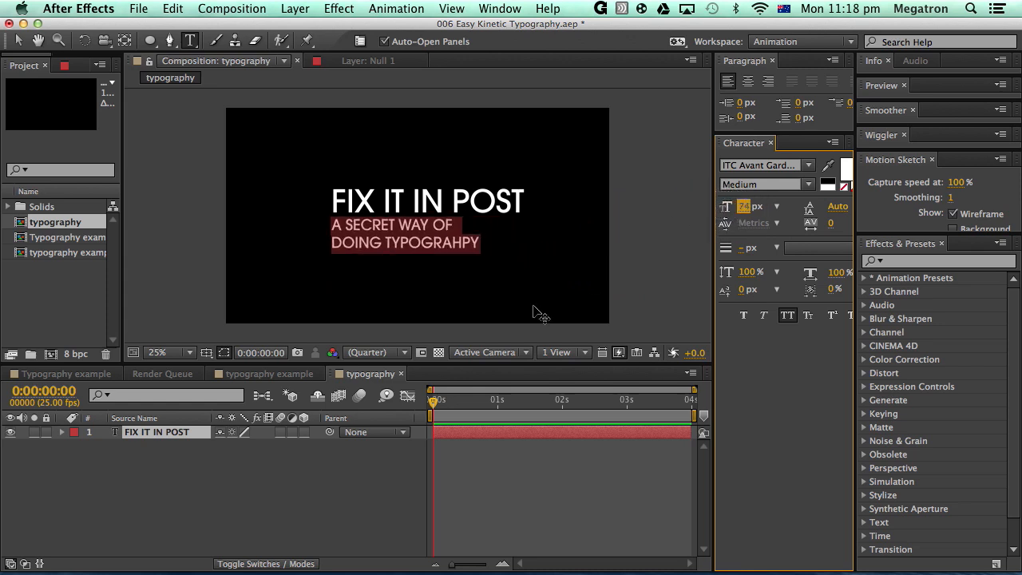
left_click(474, 465)
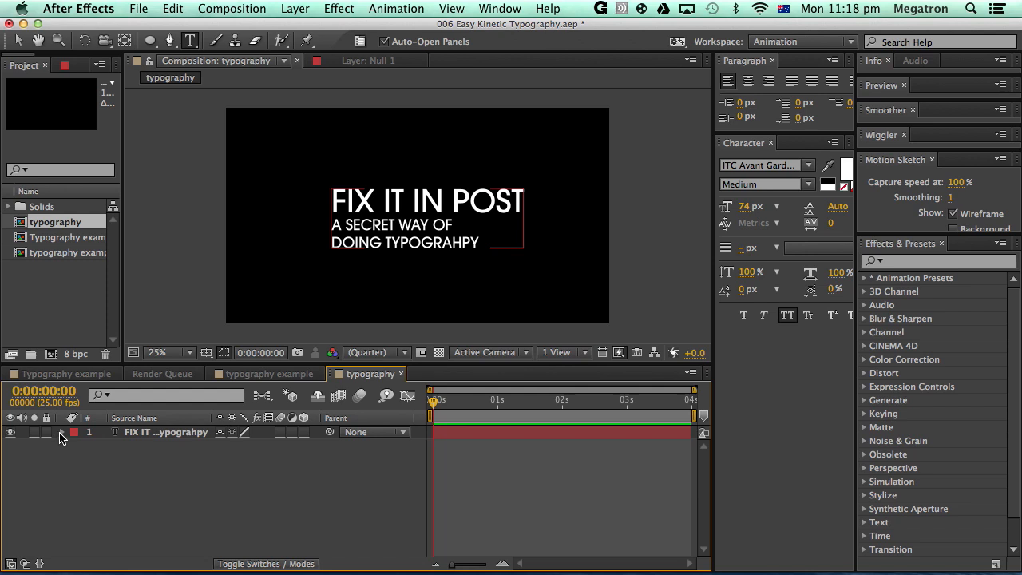
key("v")
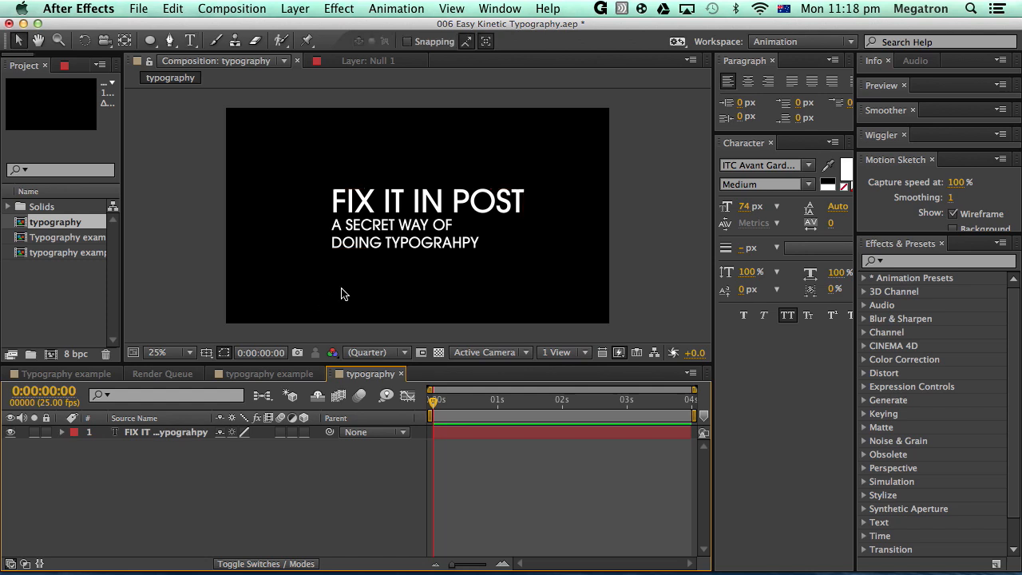
left_click_drag(429, 192, 423, 190)
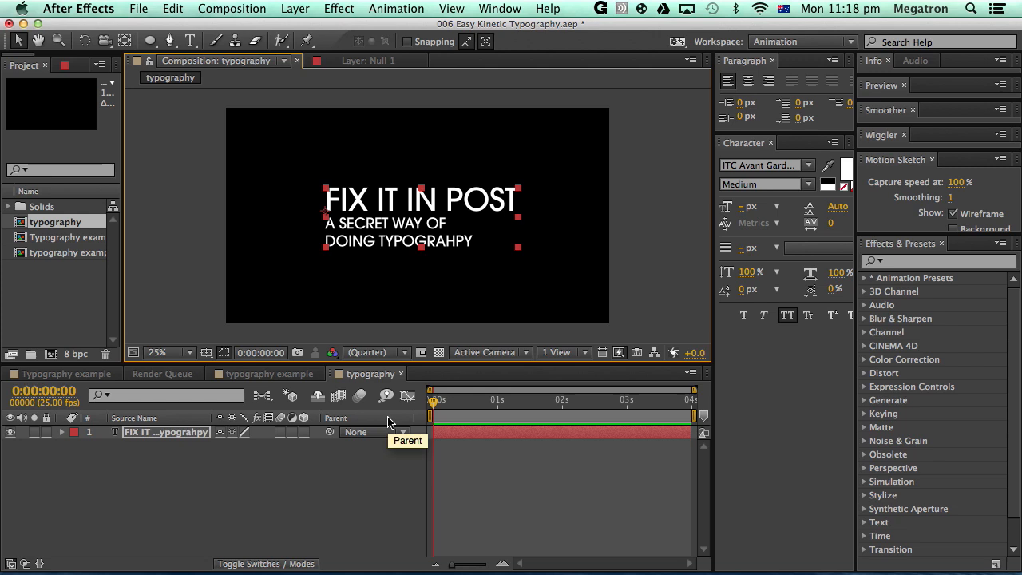
left_click(284, 489)
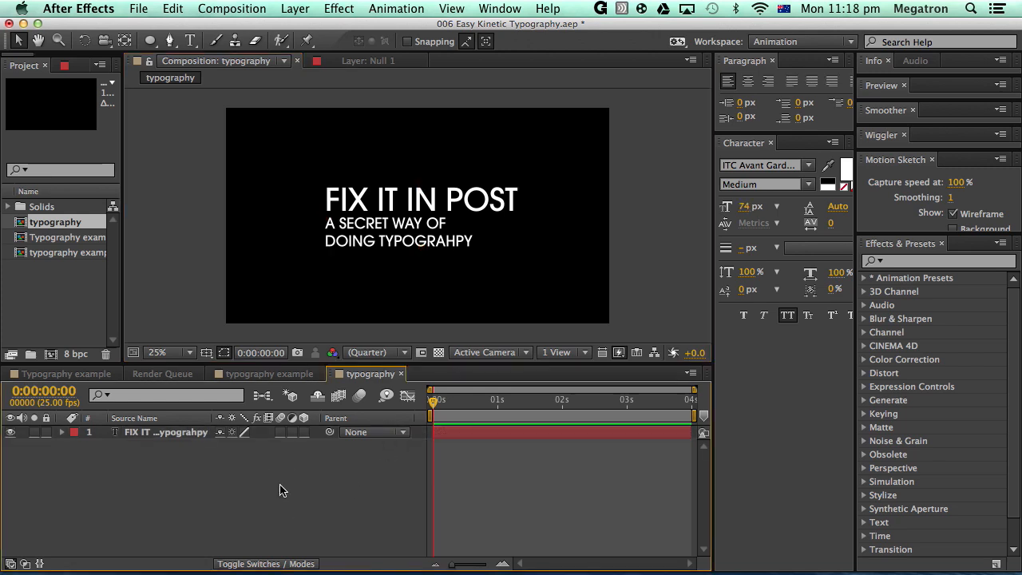
Step: Expand the text layer and add a text animator with all transform properties
left_click(63, 433)
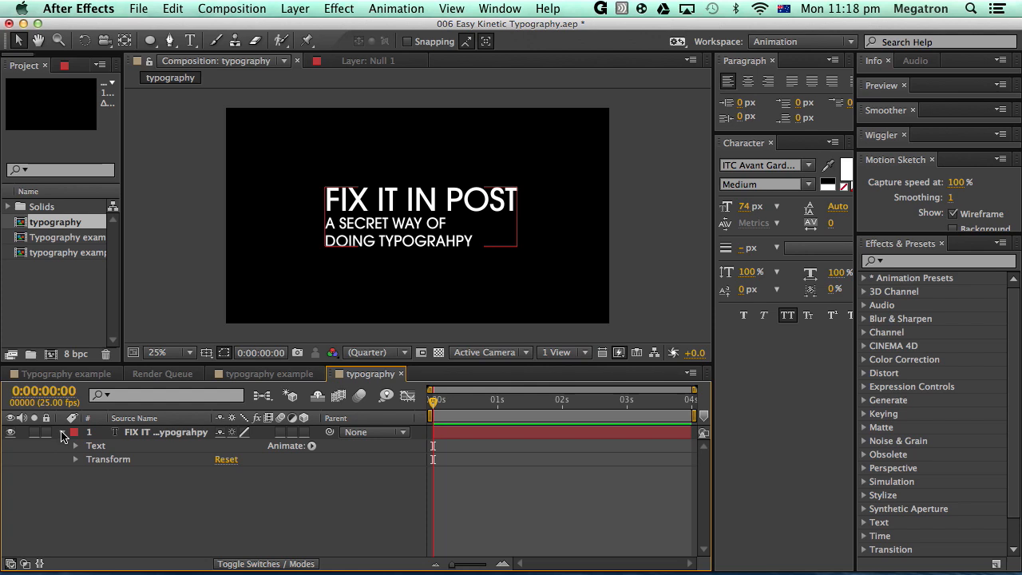
left_click(311, 446)
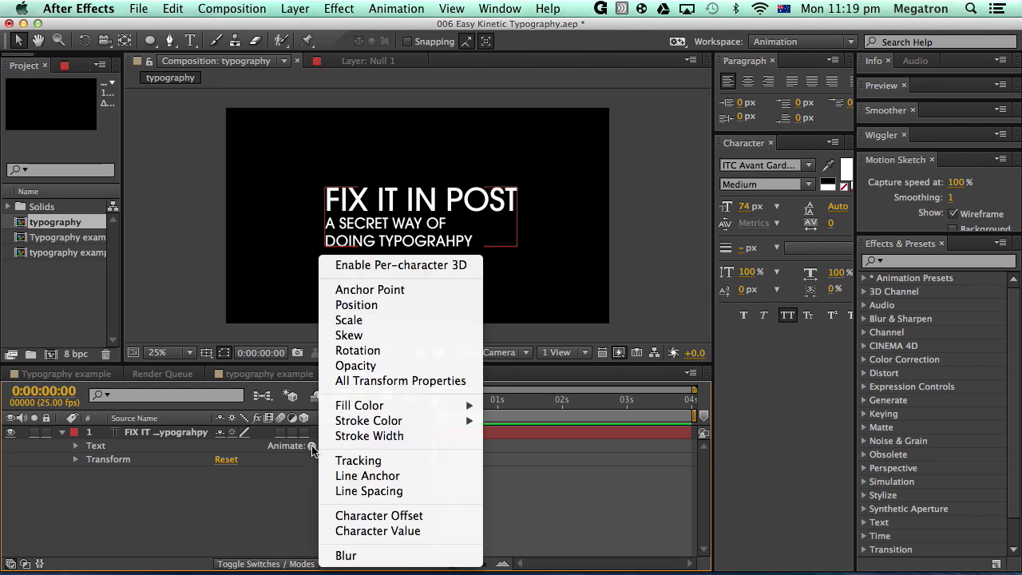
left_click(188, 497)
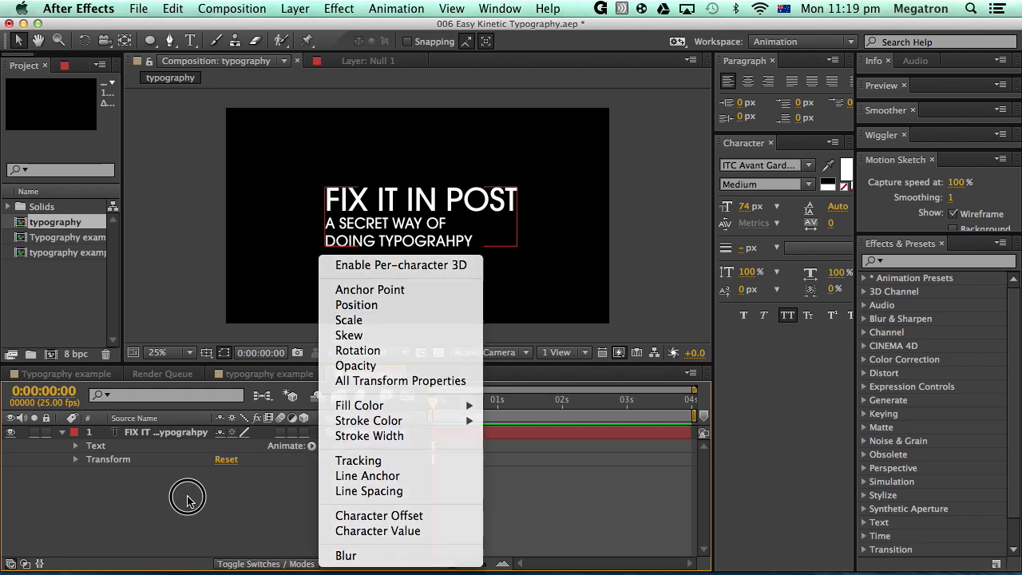
left_click(64, 432)
left_click(64, 433)
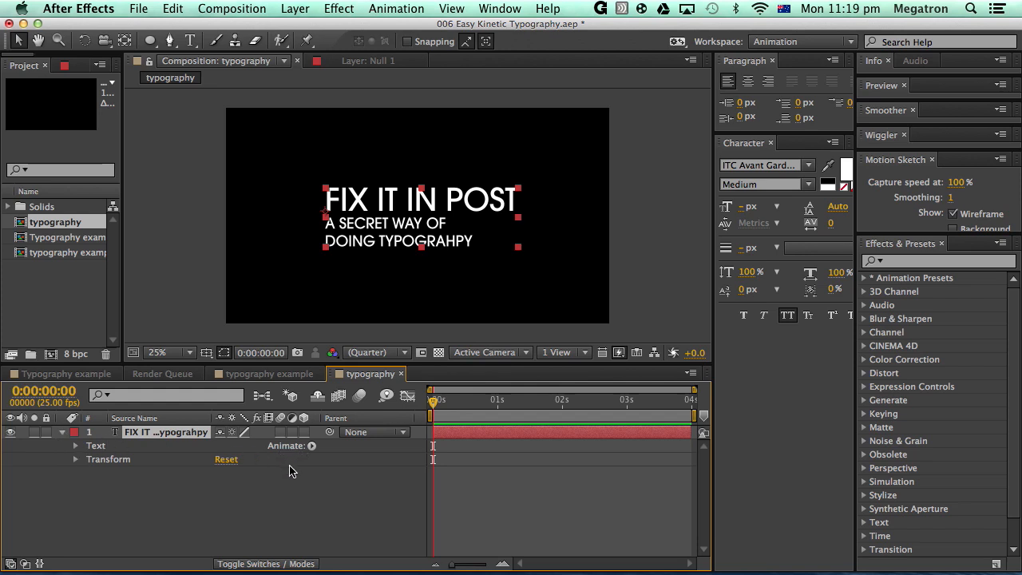
left_click(311, 447)
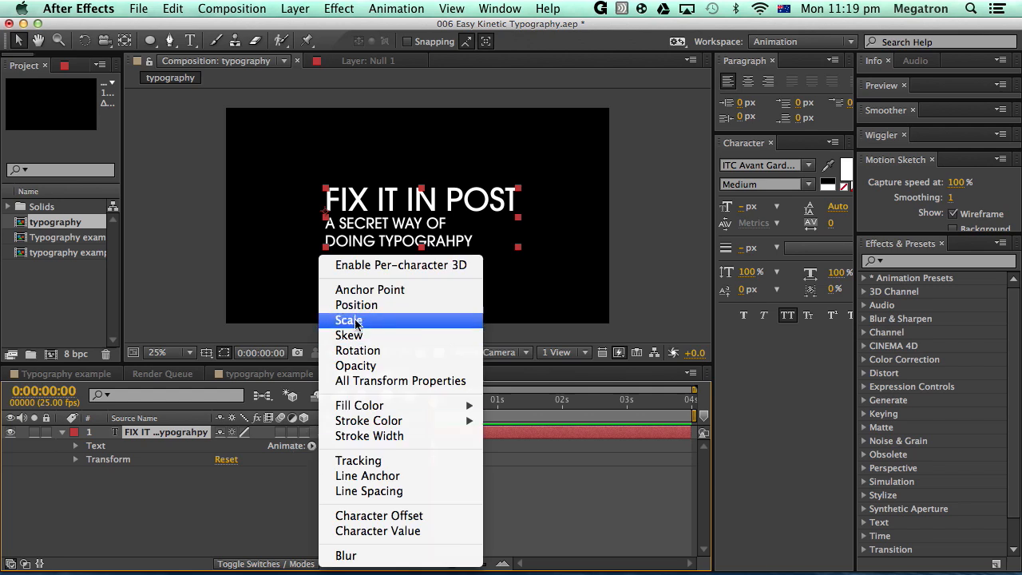
left_click(381, 381)
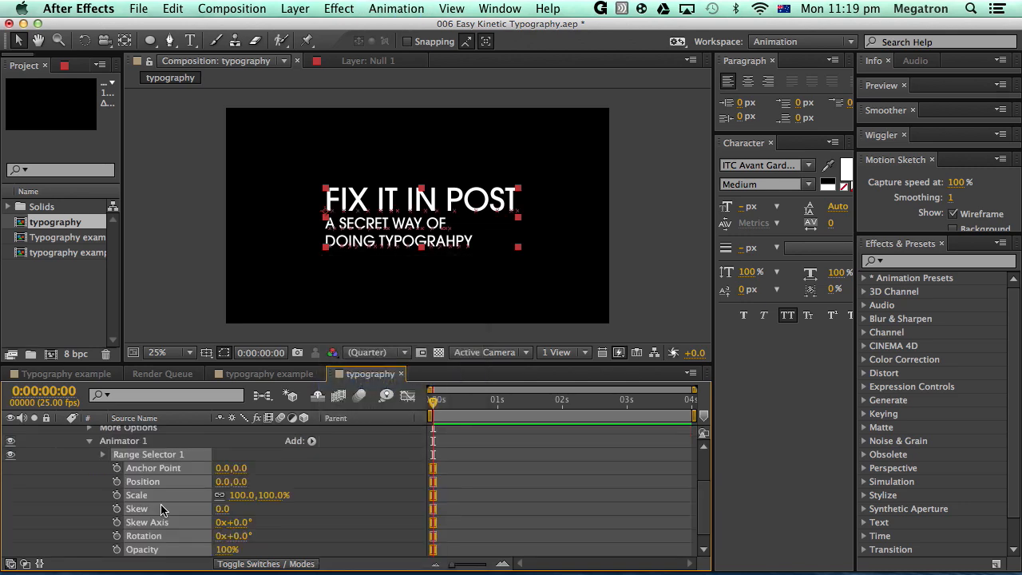
Step: Examine the animator's transform properties in an enlarged timeline, then its range selector settings in the normal layout
key("grave")
key("grave")
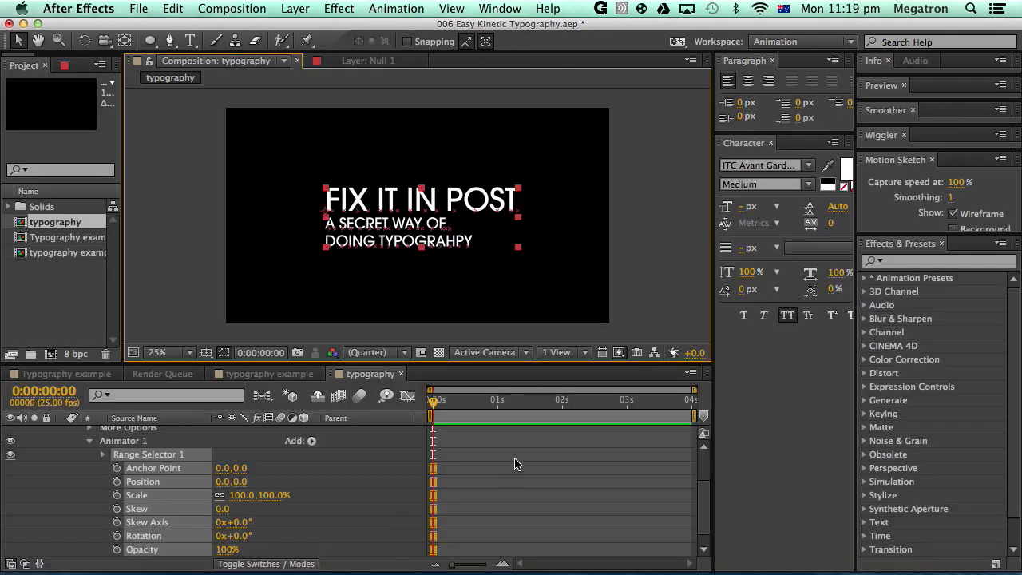
left_click(449, 402)
key("grave")
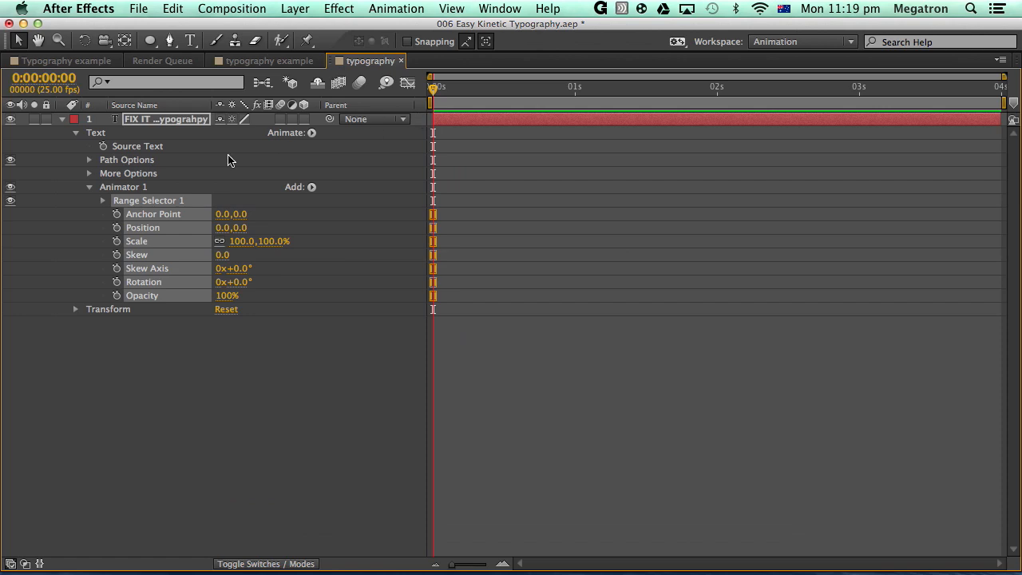
left_click(174, 375)
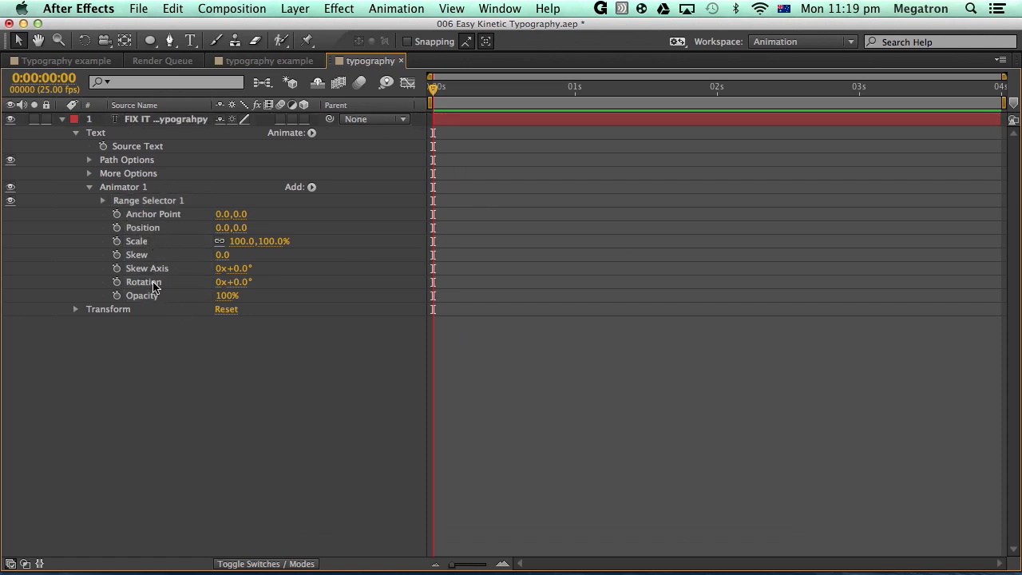
key("grave")
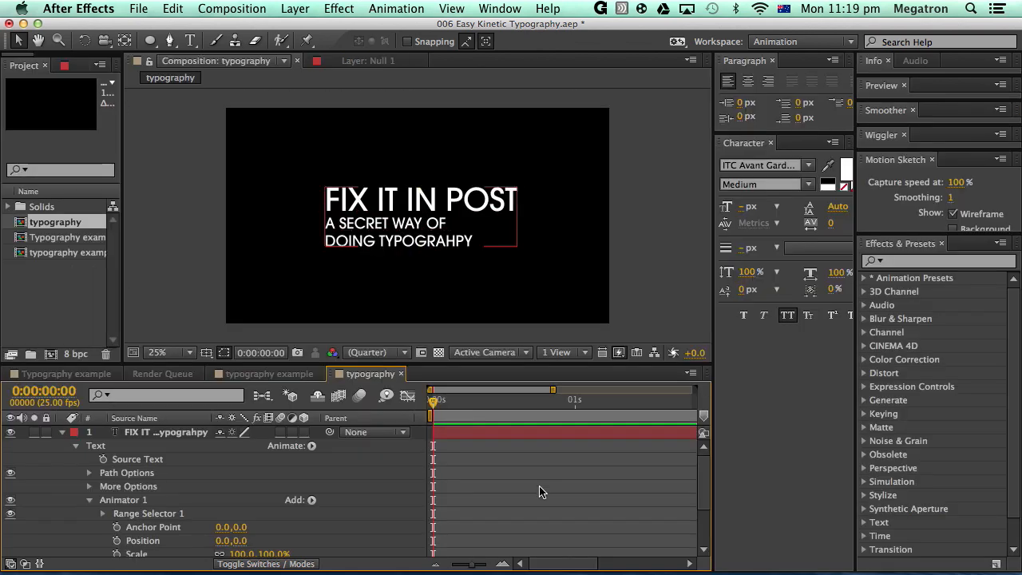
scroll(508, 499, "down", 3)
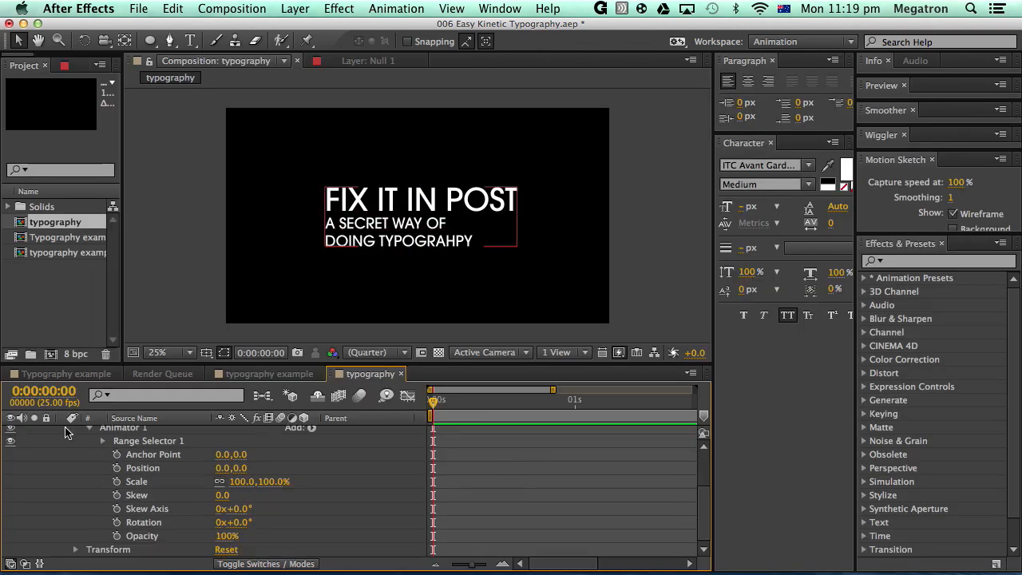
left_click(103, 442)
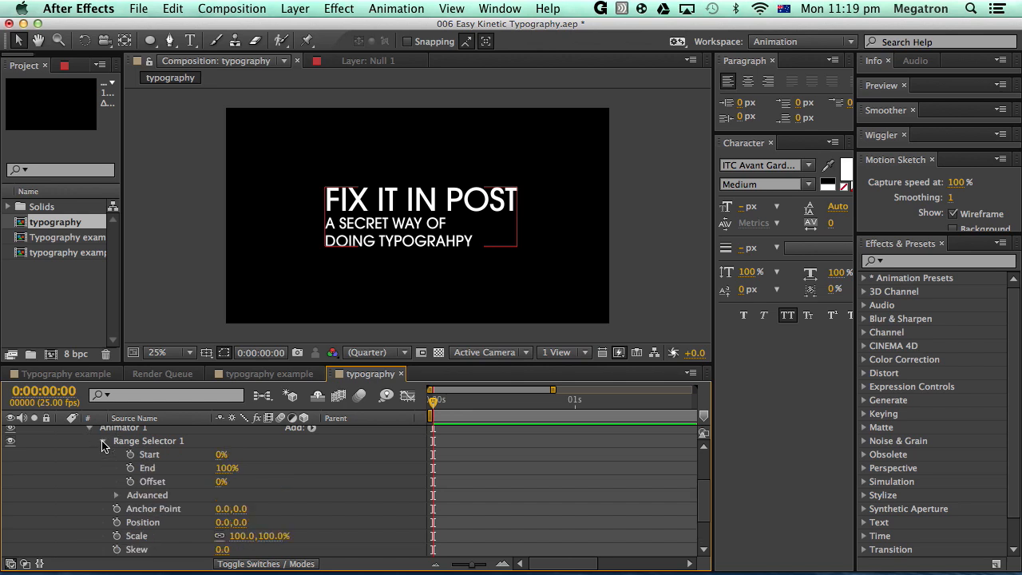
Step: Delete the all-transform-properties animator from the text layer
scroll(104, 448, "up", 3)
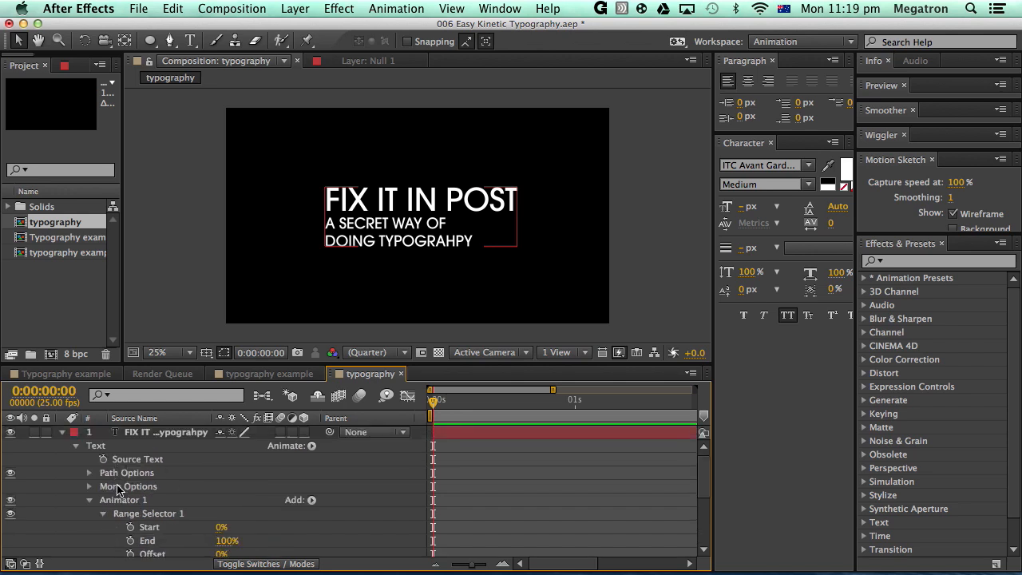
left_click(120, 500)
key("Delete")
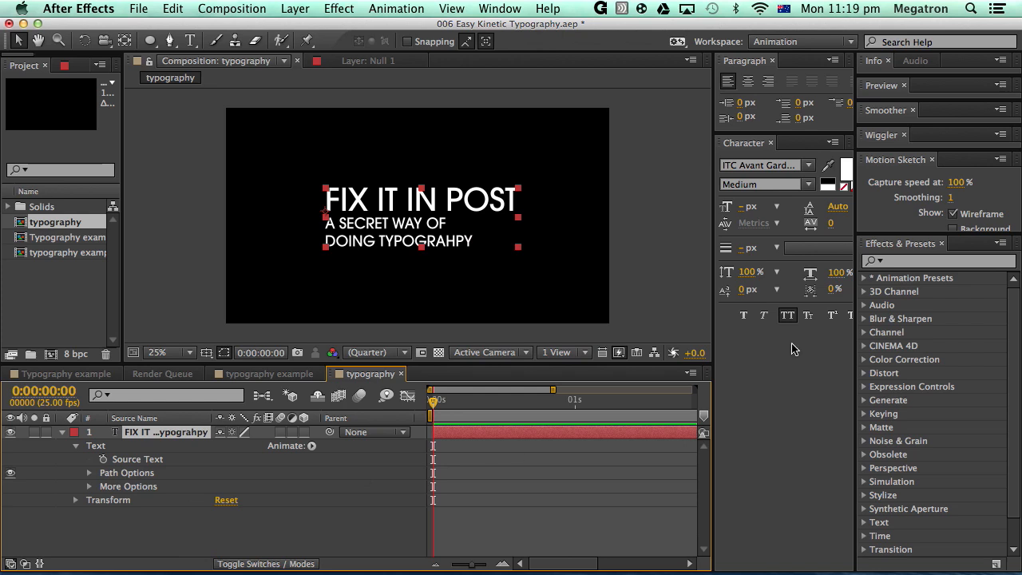
Step: Find the Typewriter animation preset and apply it to the text layer at the start of the composition
left_click(900, 262)
type("t")
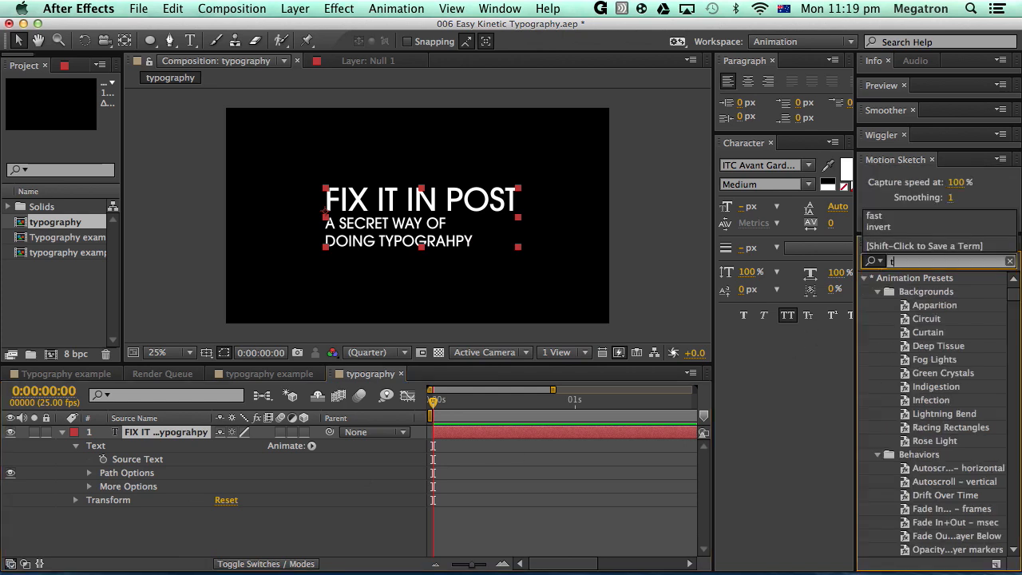
type("ypew")
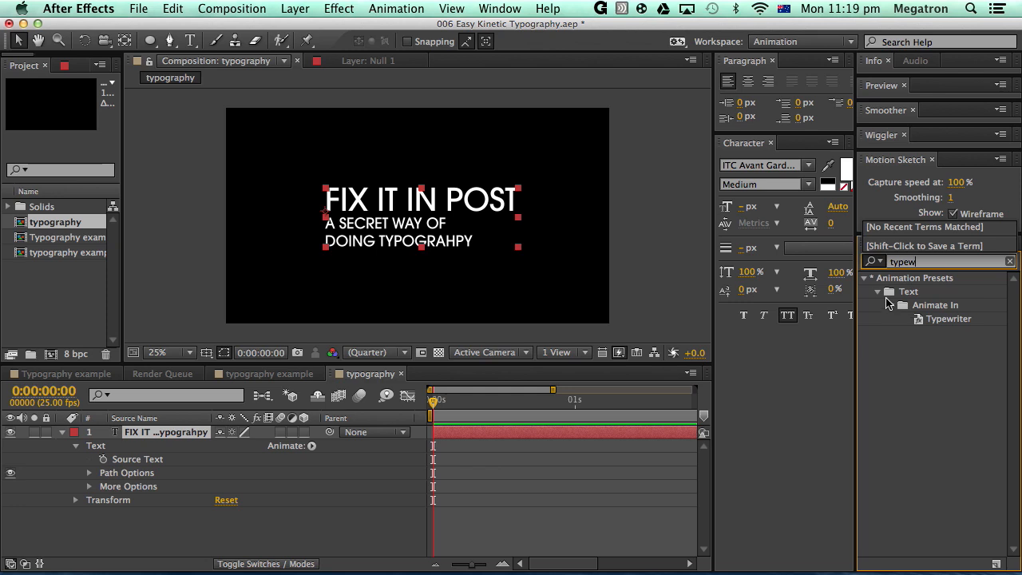
left_click(951, 322)
left_click_drag(938, 323, 548, 417)
Step: Scrub through the whole composition to 0:00:03:10 to preview the typewriter animation
left_click(449, 488)
key("minus")
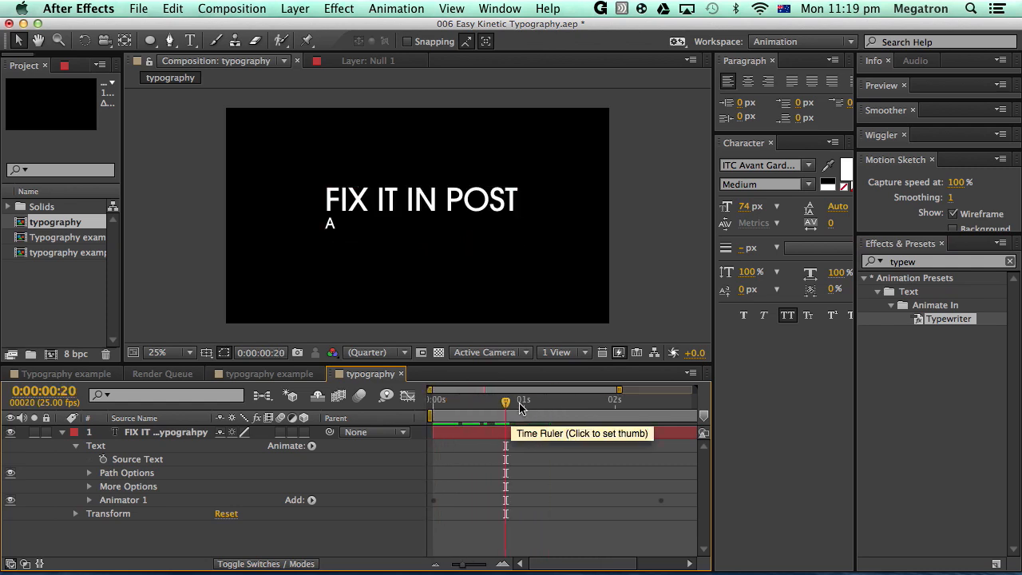
key("minus")
left_click_drag(521, 410, 653, 402)
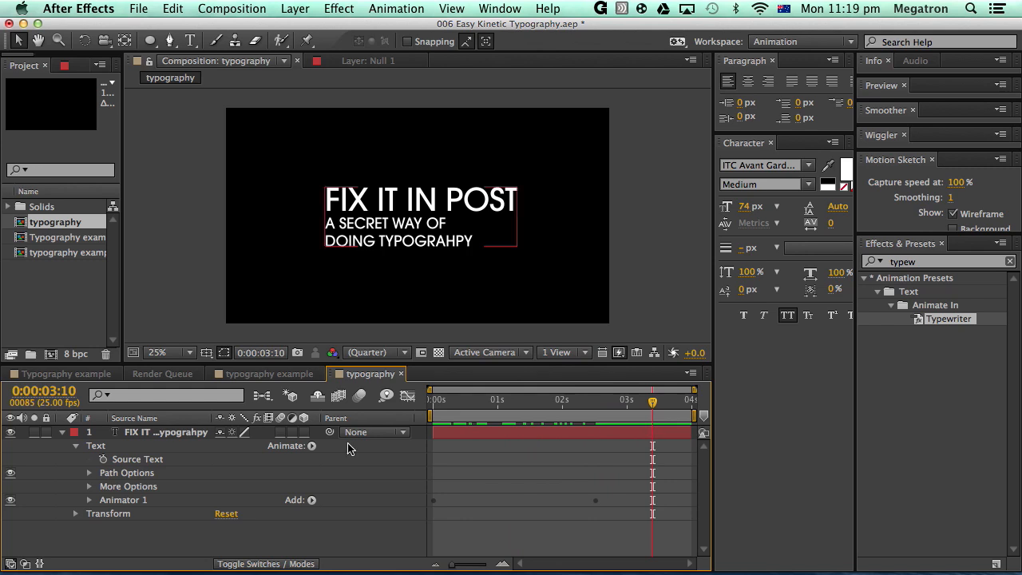
Step: Expand the Typewriter animator and its range selector to examine the keyframed Start property
left_click(90, 500)
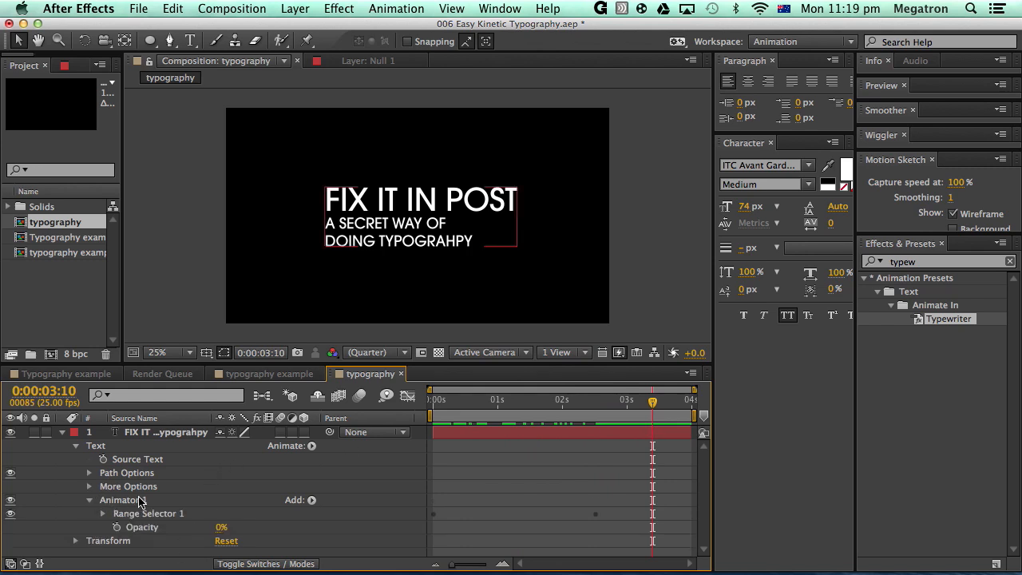
left_click(103, 513)
scroll(176, 507, "down", 3)
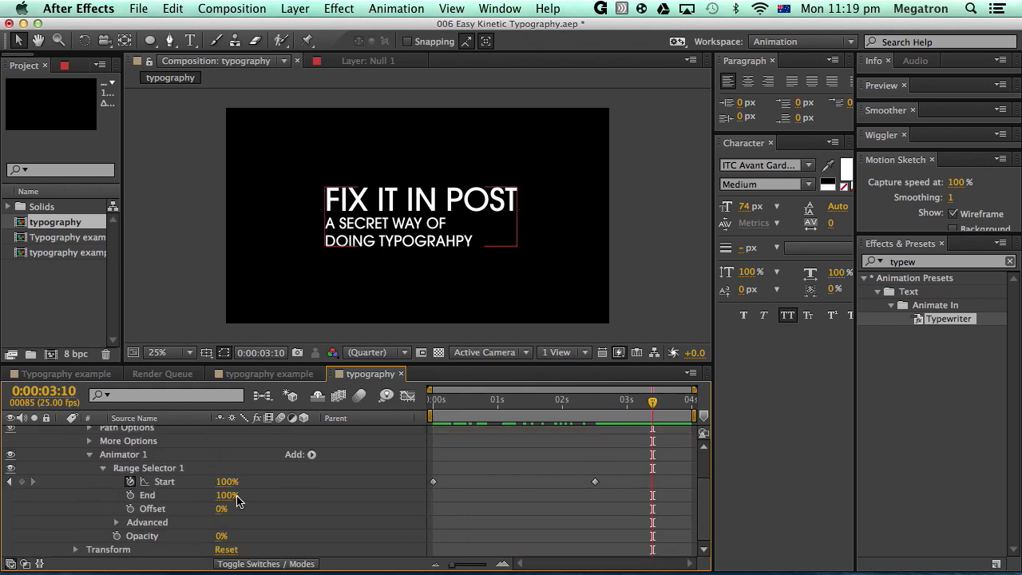
scroll(228, 515, "up", 3)
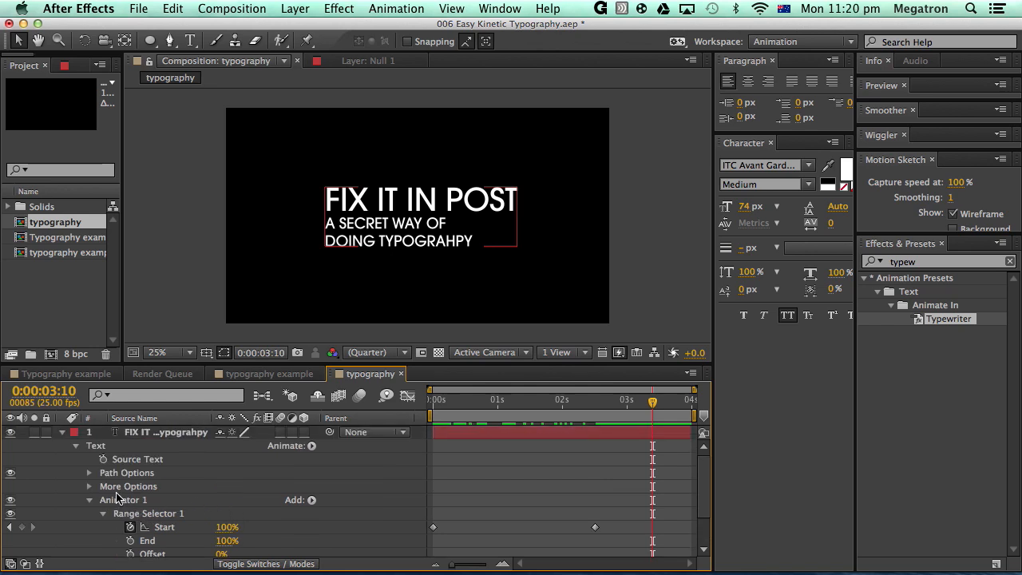
Step: Review the Typewriter animator's range selector settings and undo the preset on the text layer
scroll(128, 512, "down", 3)
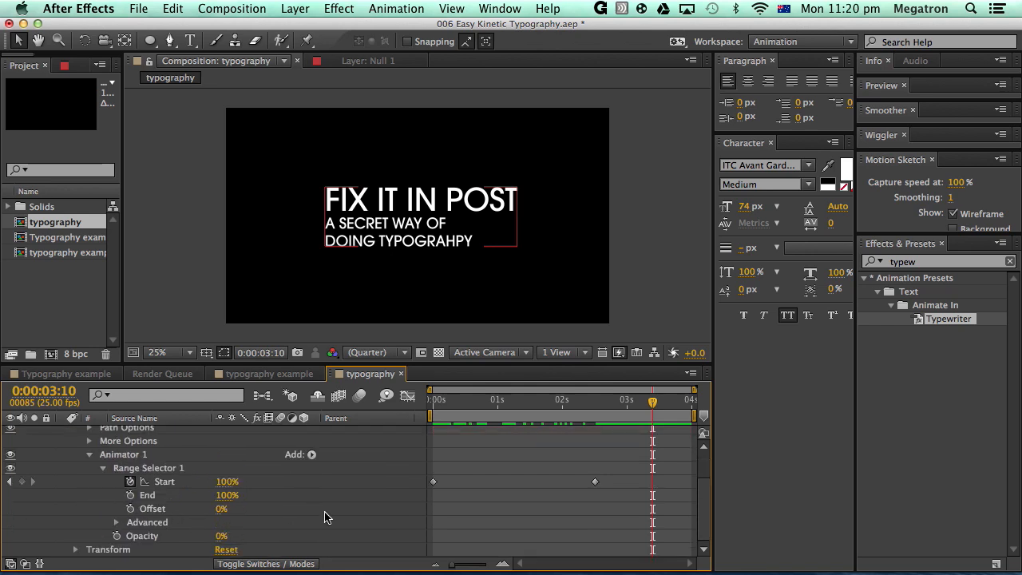
left_click_drag(436, 400, 634, 423)
scroll(198, 475, "up", 3)
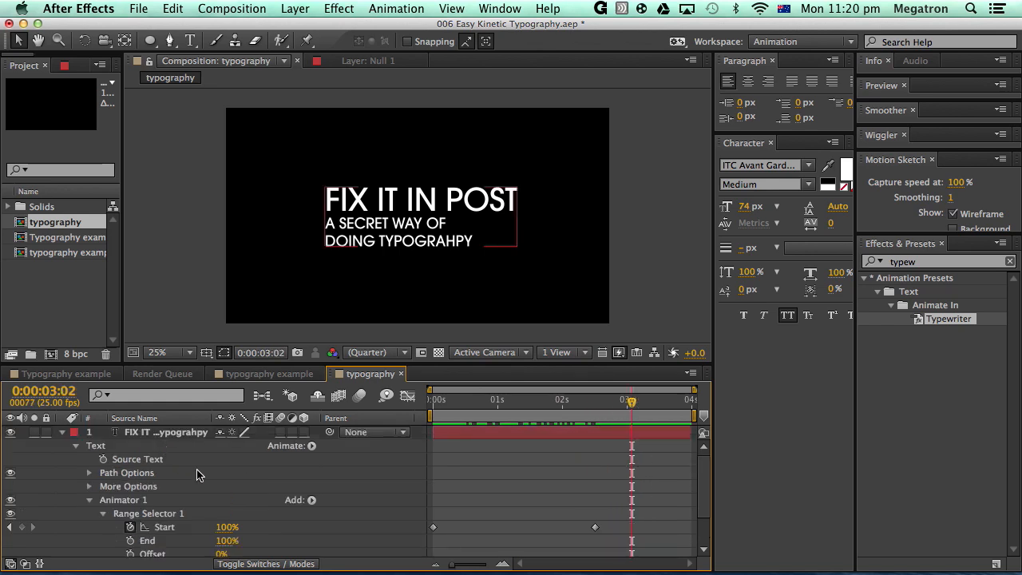
key("super+z")
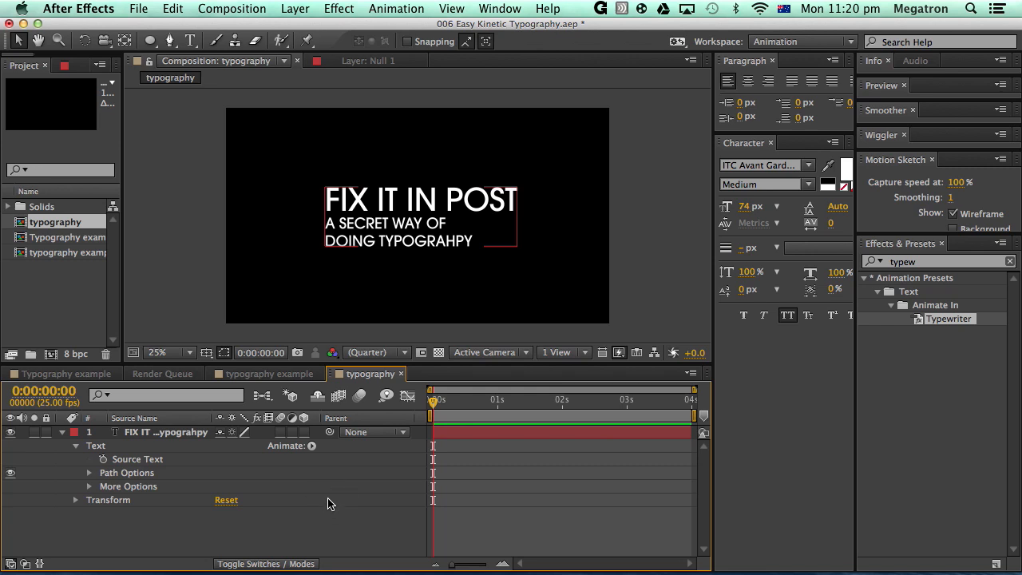
Step: Add an animator with all transform properties to the text layer and set its Position to 0.0, 715.0
left_click(311, 446)
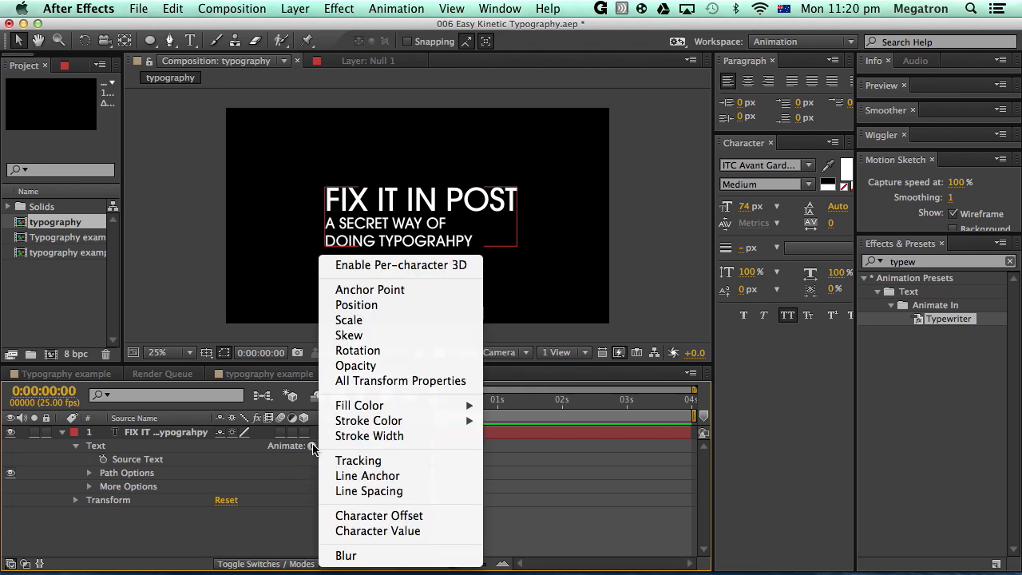
left_click(411, 380)
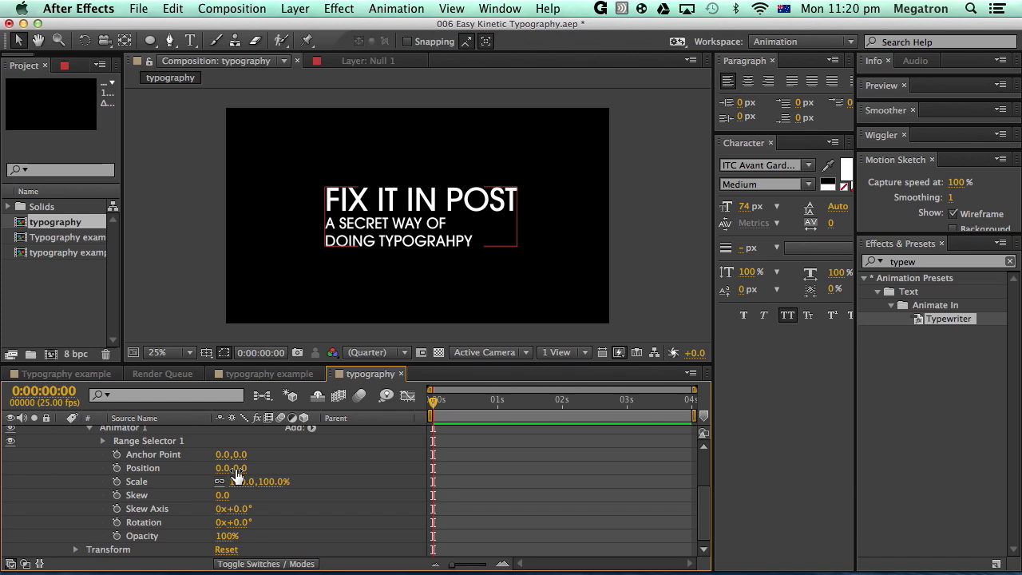
left_click_drag(238, 470, 571, 492)
left_click_drag(241, 471, 419, 473)
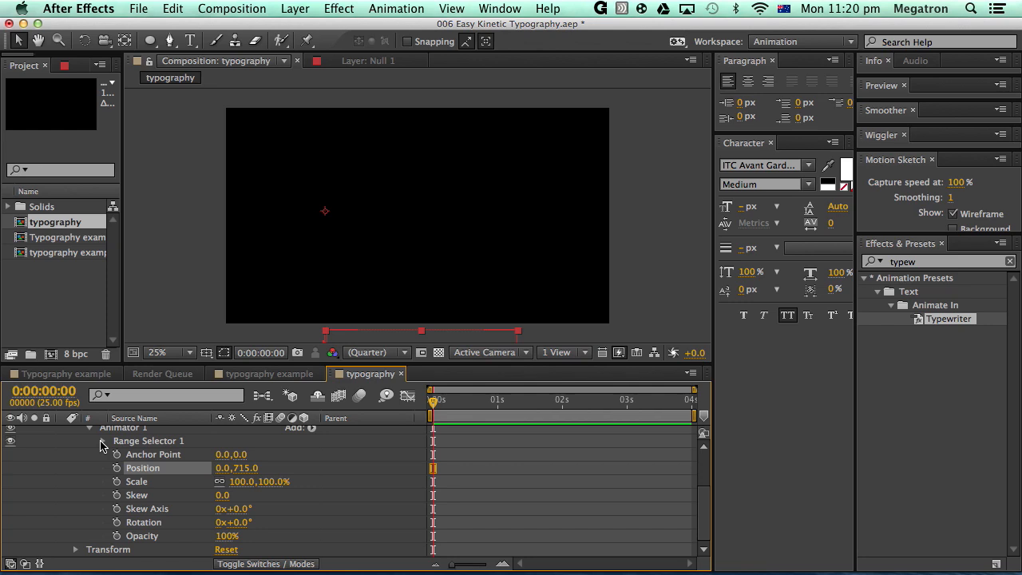
Step: Keyframe the range selector's Start from 0% at 0:00:00:00 to 100% at 0:00:02:00 and preview the animation
left_click(103, 441)
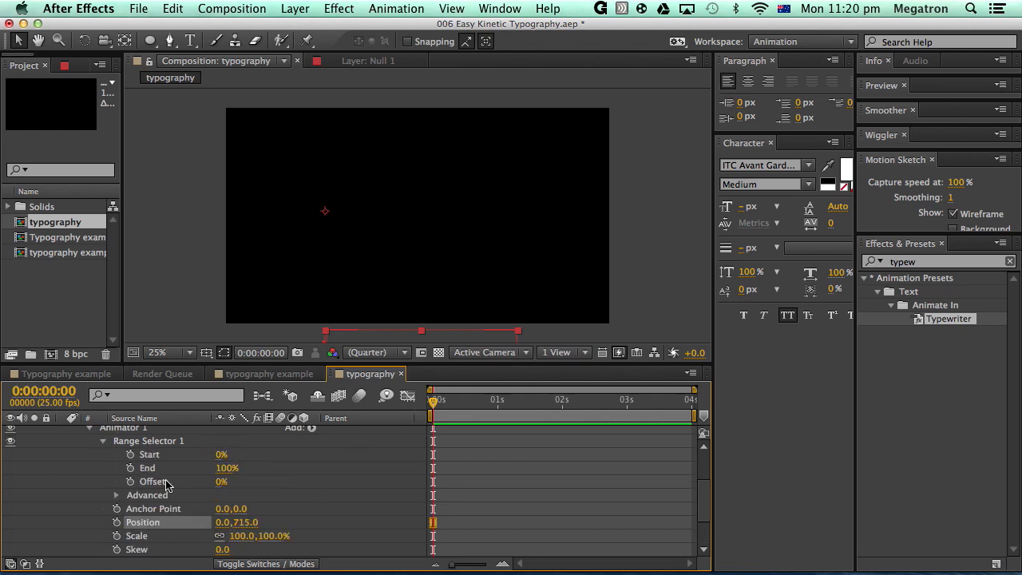
left_click(130, 454)
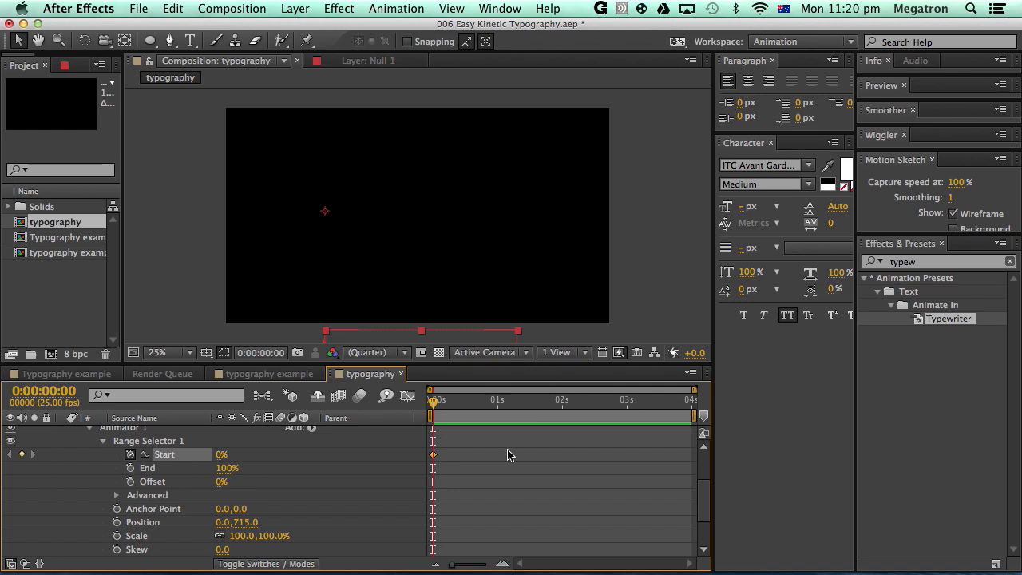
left_click_drag(479, 411, 563, 413)
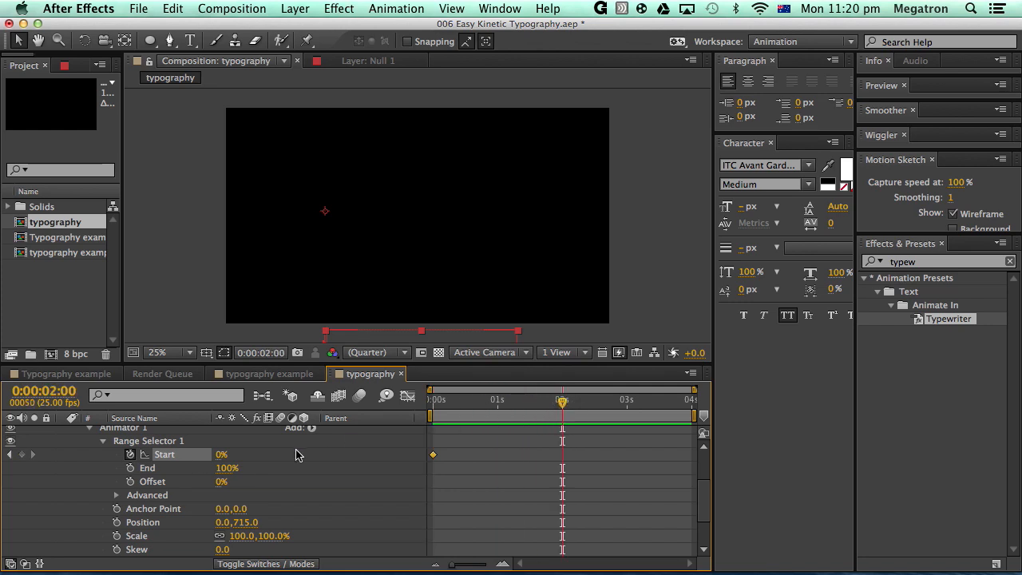
left_click_drag(222, 463, 335, 470)
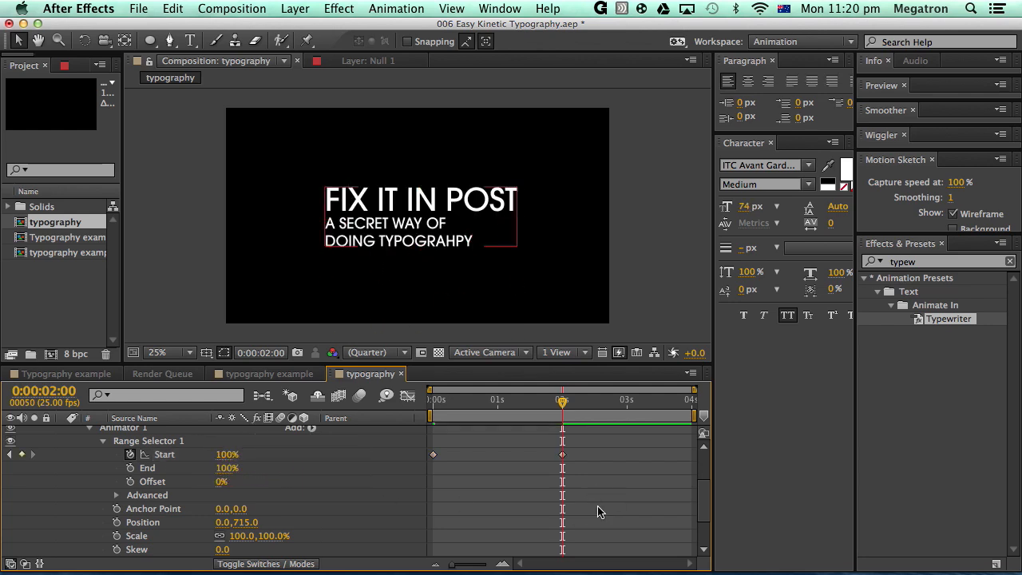
key("KP_0")
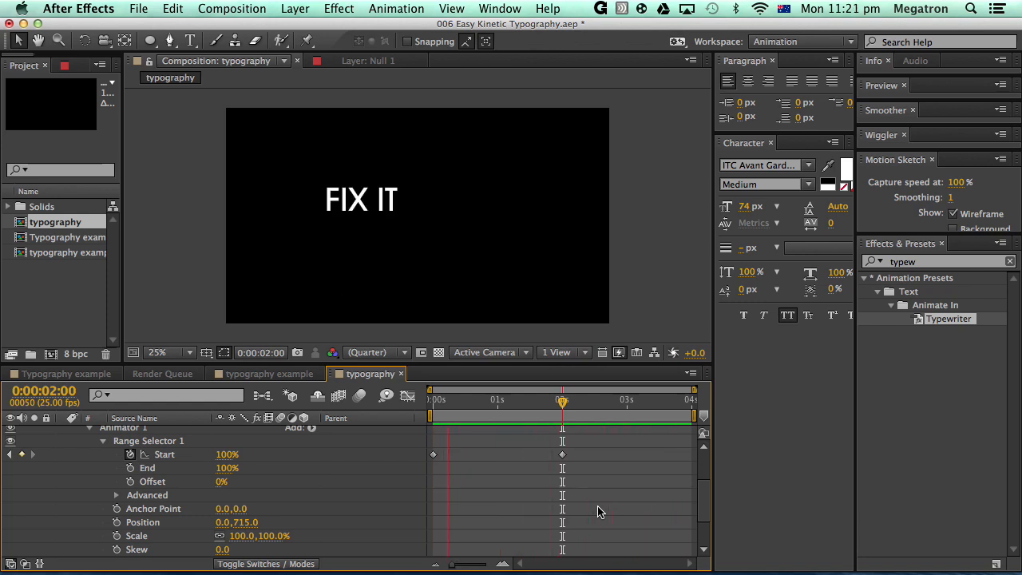
key("space")
Step: Base the range selector on Words in its advanced options and preview the word-by-word reveal
scroll(182, 490, "down", 3)
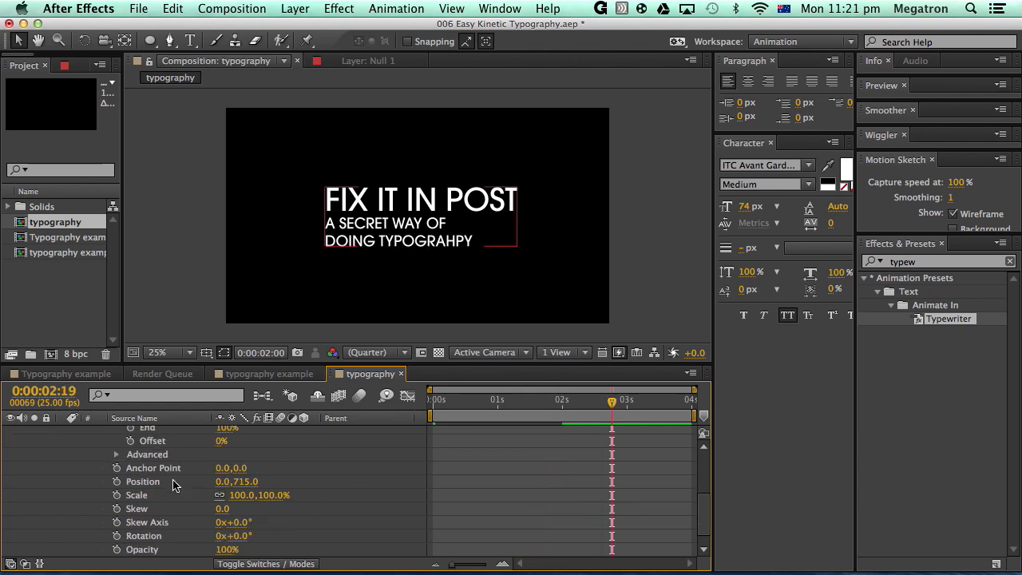
left_click(117, 455)
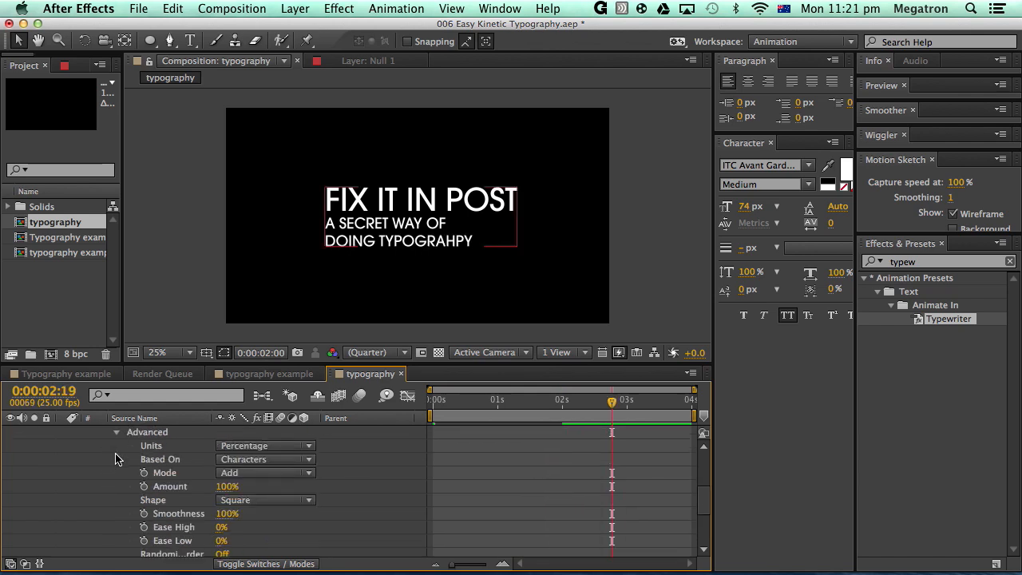
left_click(284, 461)
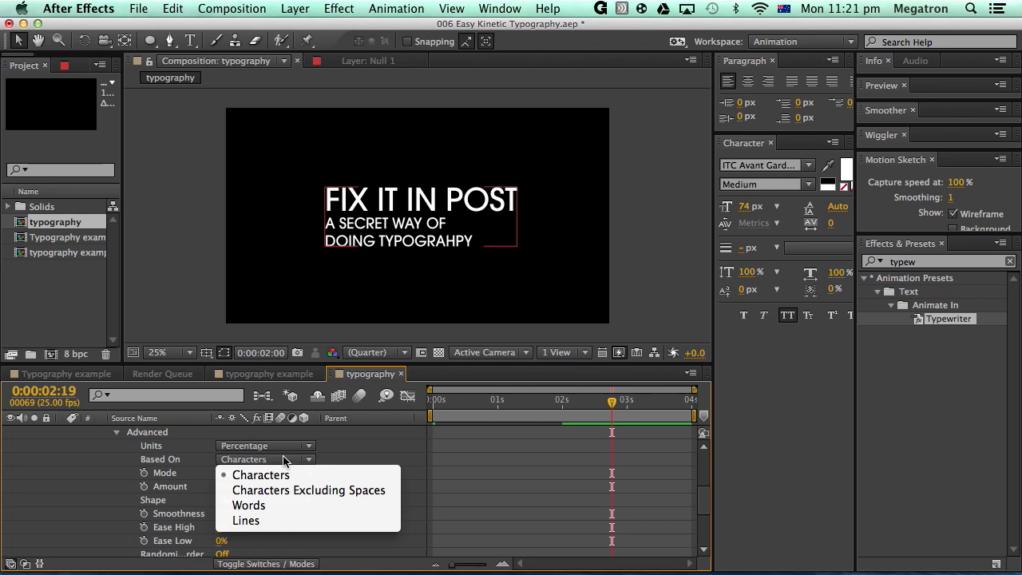
left_click(281, 505)
scroll(532, 507, "up", 5)
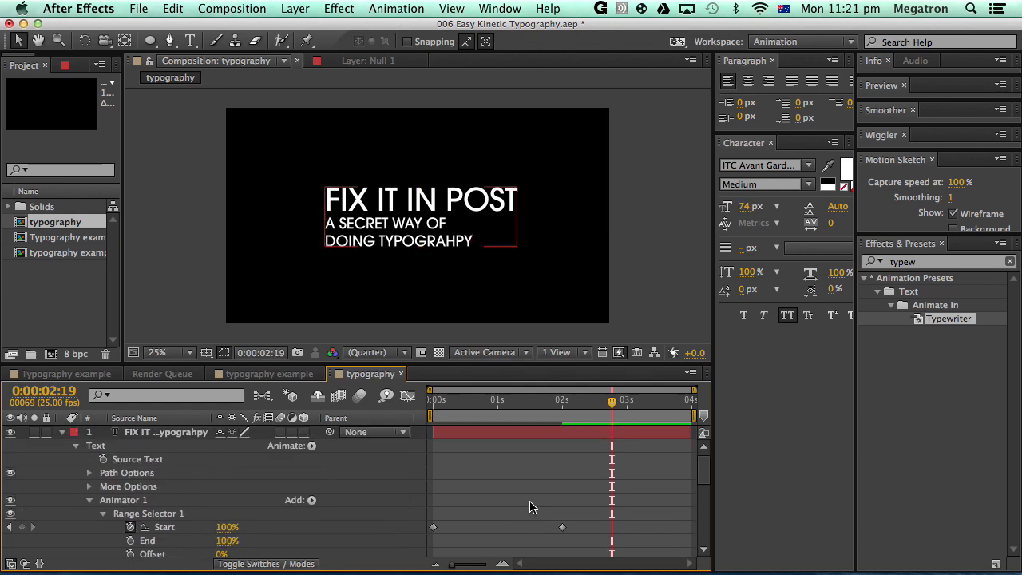
key("space")
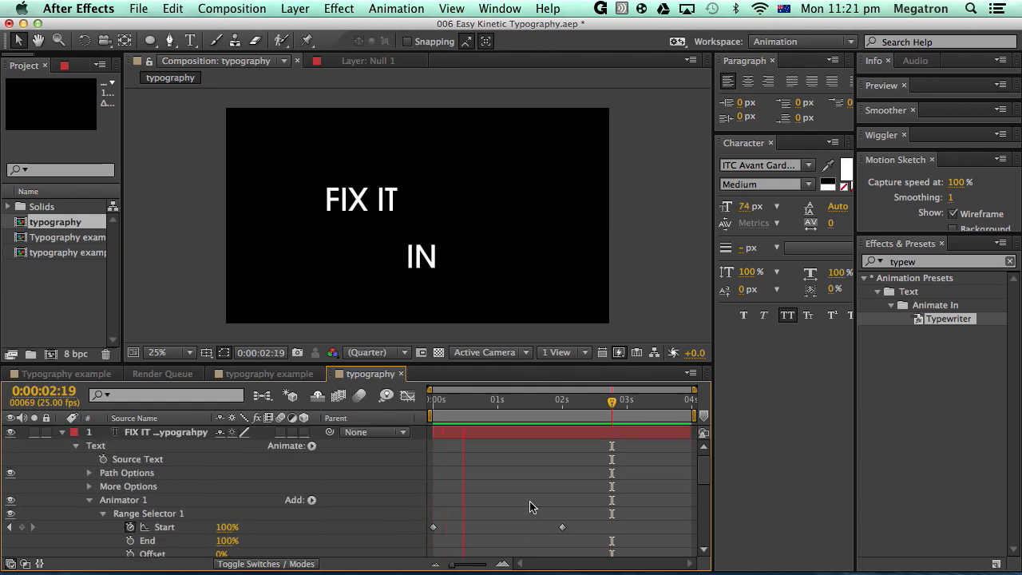
key("space")
Step: Set the range selector's Ease Low to 100%, checking at 0:00:01:13, and preview the animation
scroll(532, 507, "down", 3)
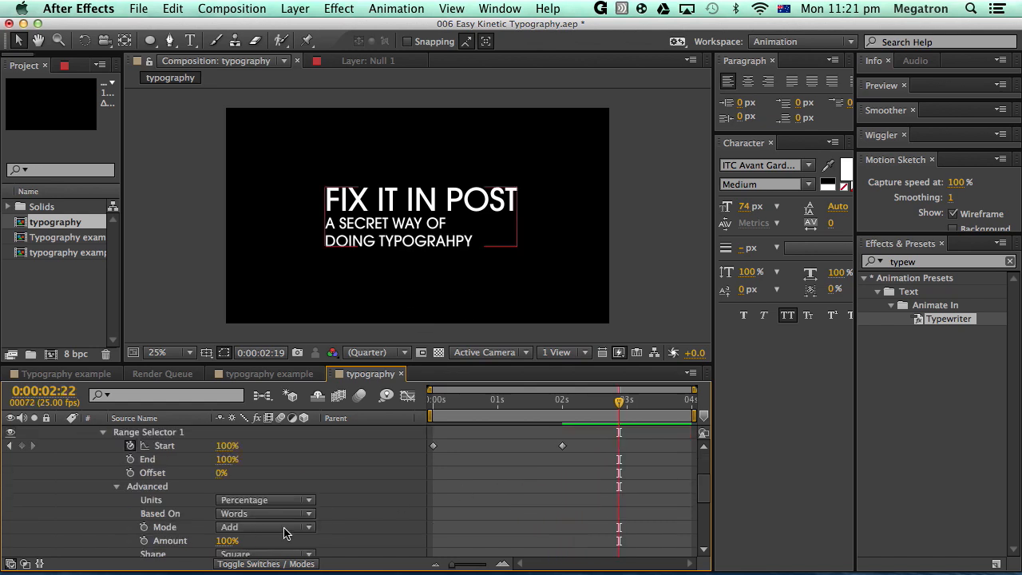
scroll(285, 534, "down", 1)
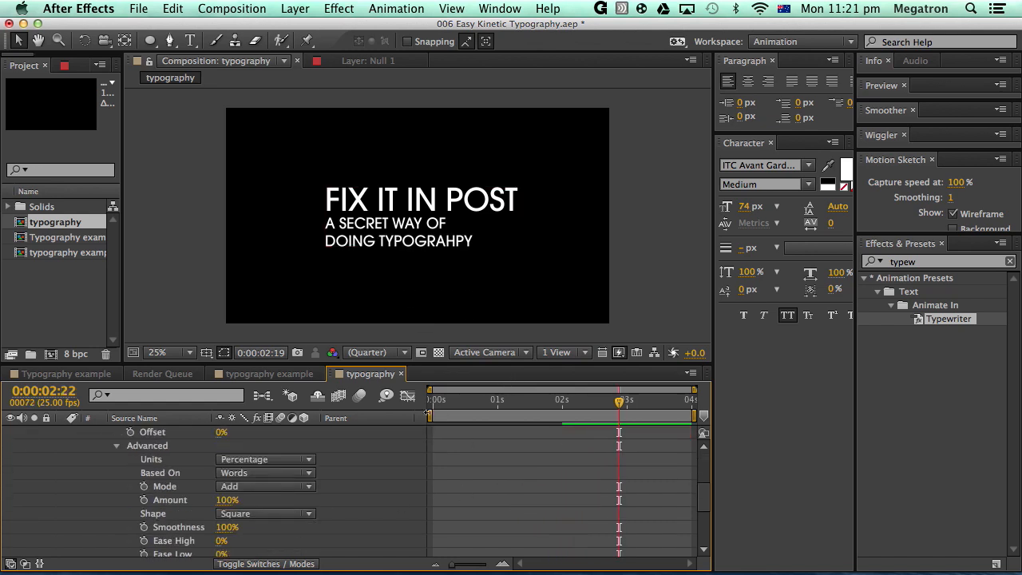
left_click_drag(434, 404, 531, 402)
scroll(289, 536, "down", 1)
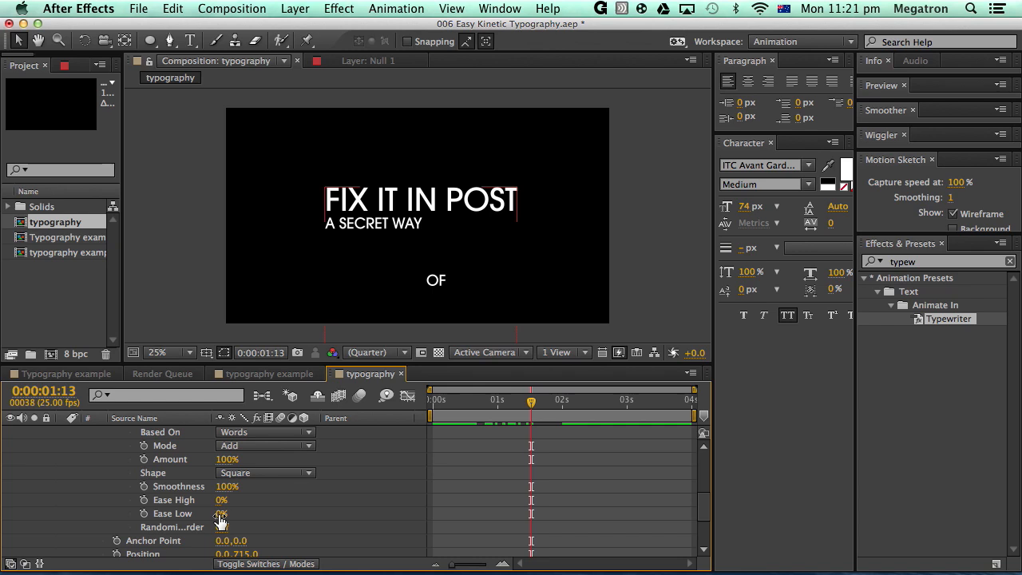
left_click_drag(221, 519, 360, 516)
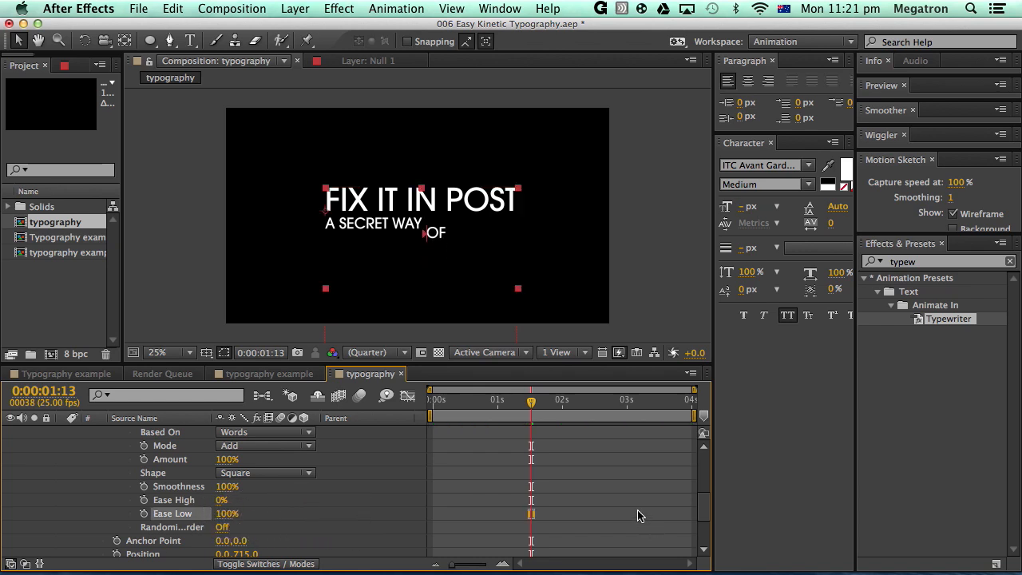
key("KP_0")
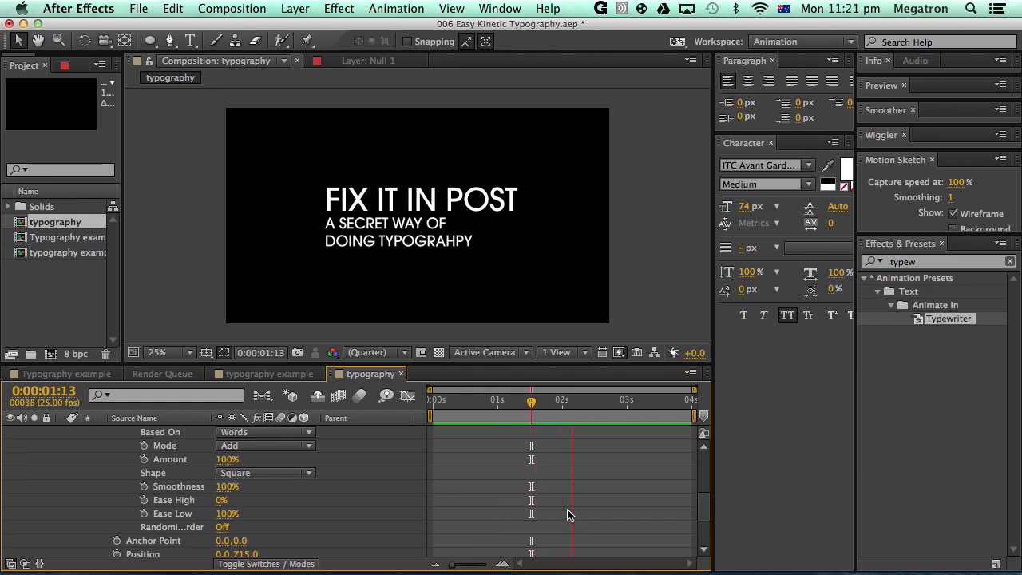
Step: Return to the start of the composition and set the animator's vertical Position to 0
scroll(481, 516, "down", 3)
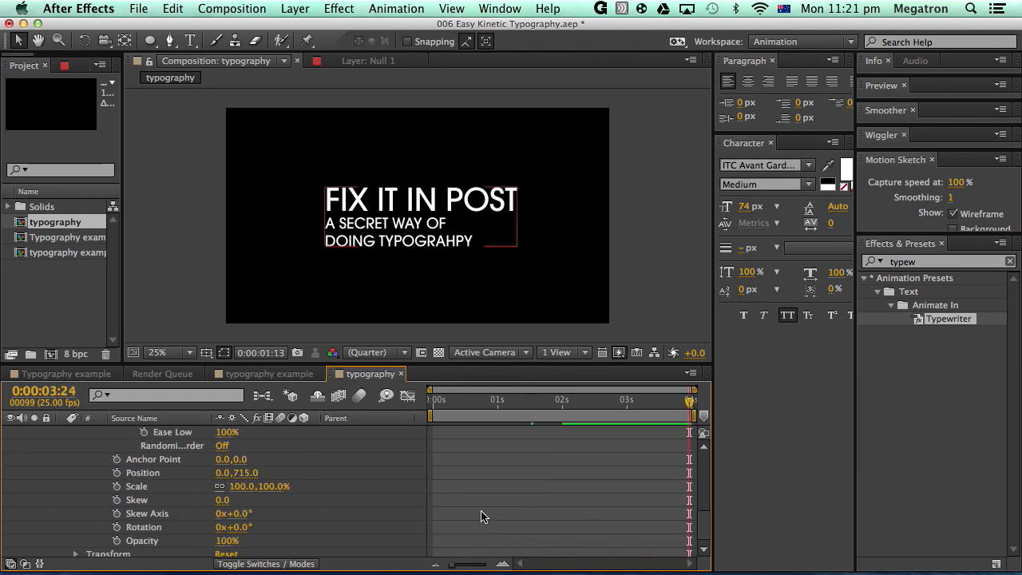
left_click_drag(501, 401, 431, 409)
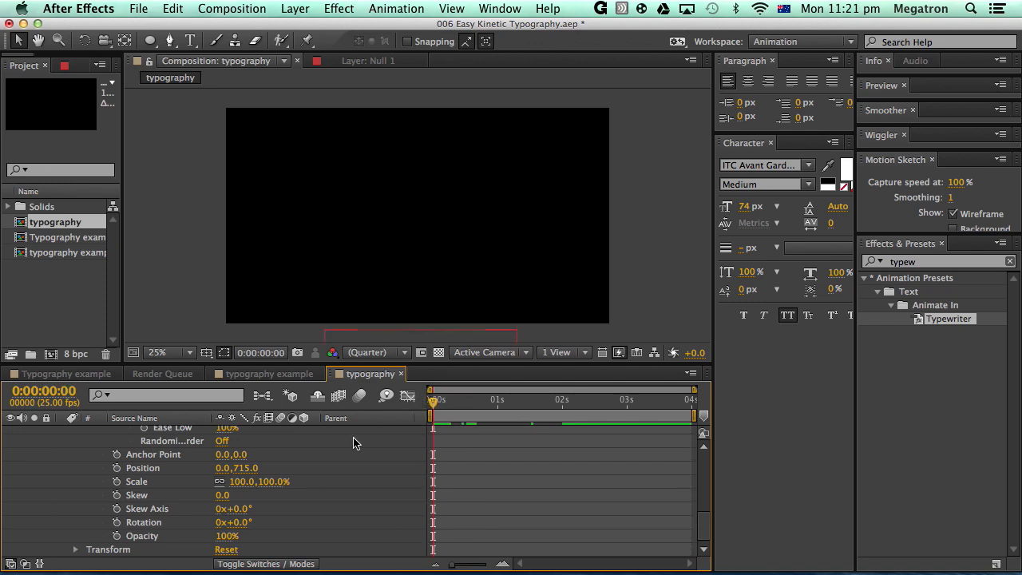
scroll(195, 551, "up", 5)
scroll(208, 539, "down", 4)
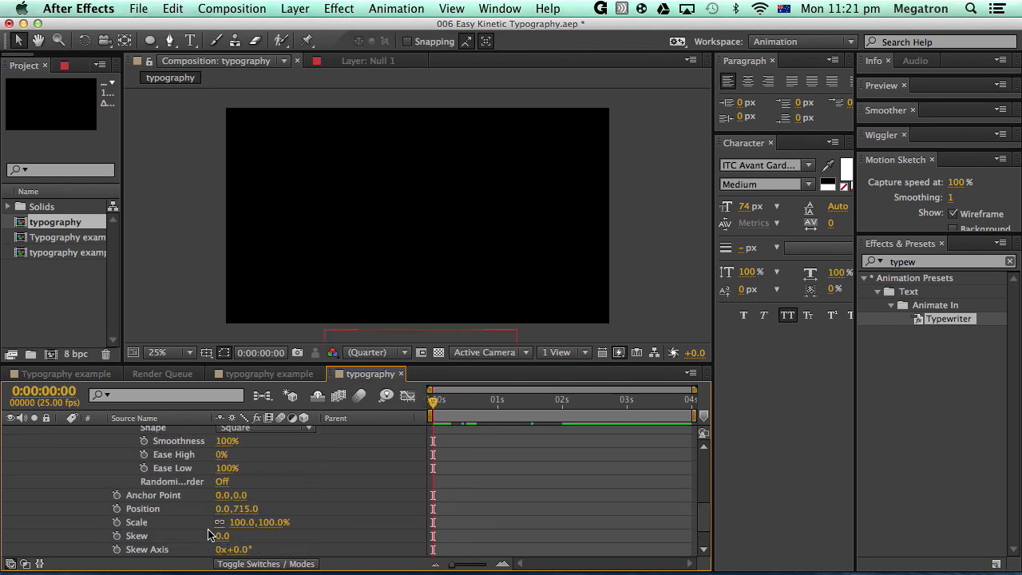
left_click(249, 510)
type("0")
key("Return")
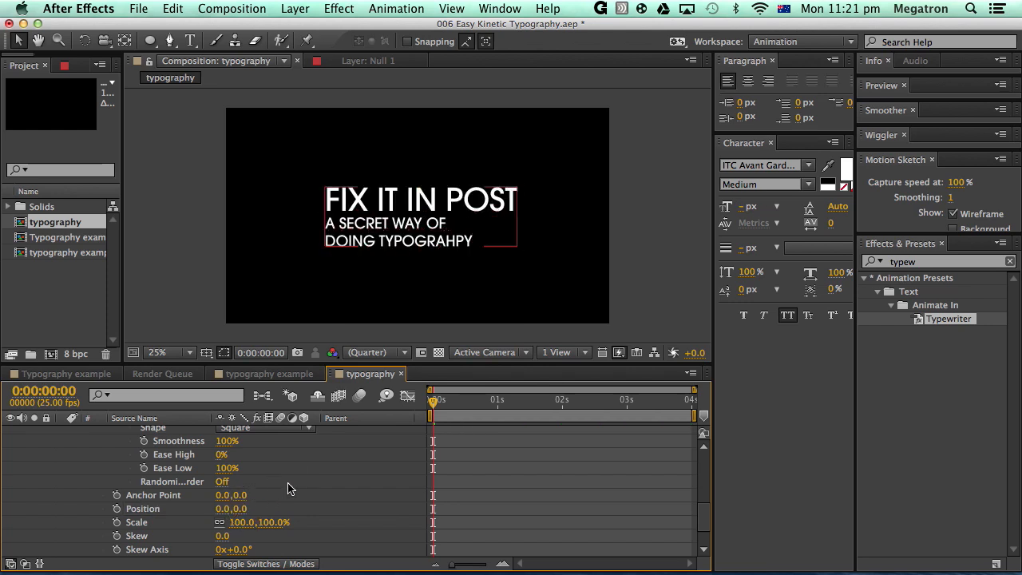
Step: Try an animator Position of -1617.0, 0.0 and preview the words sliding in horizontally
left_click_drag(224, 509, 56, 526)
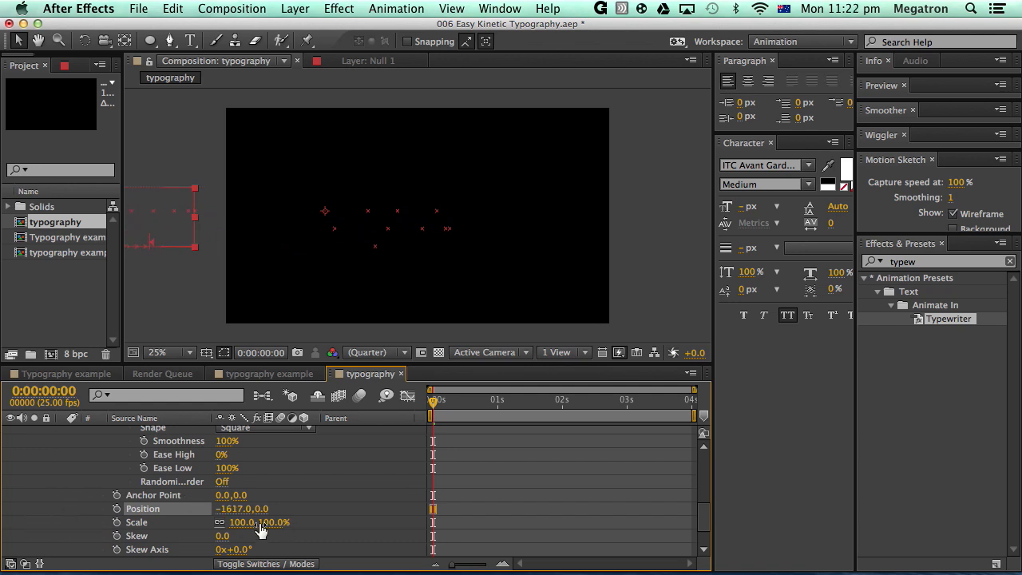
key("KP_0")
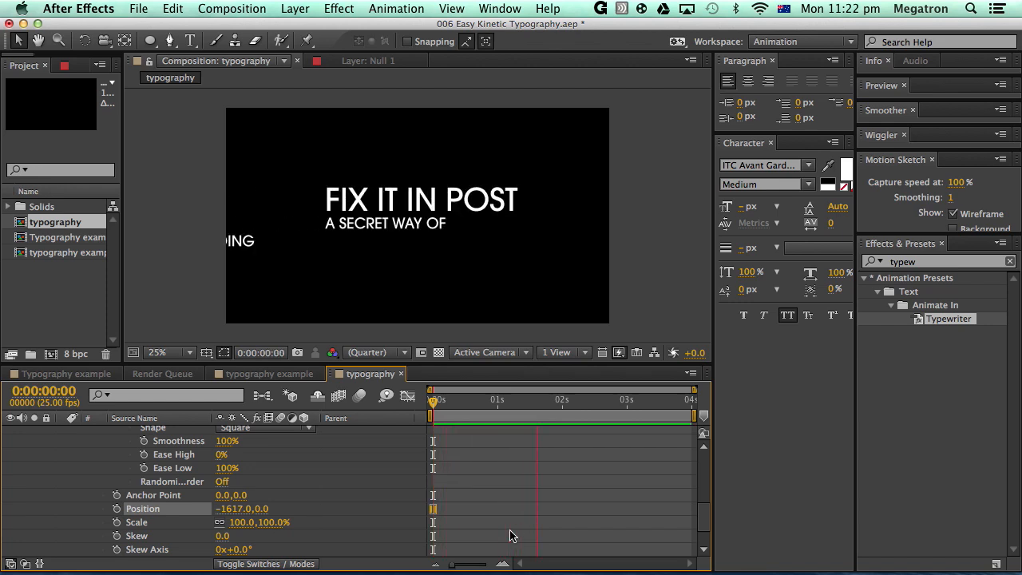
key("space")
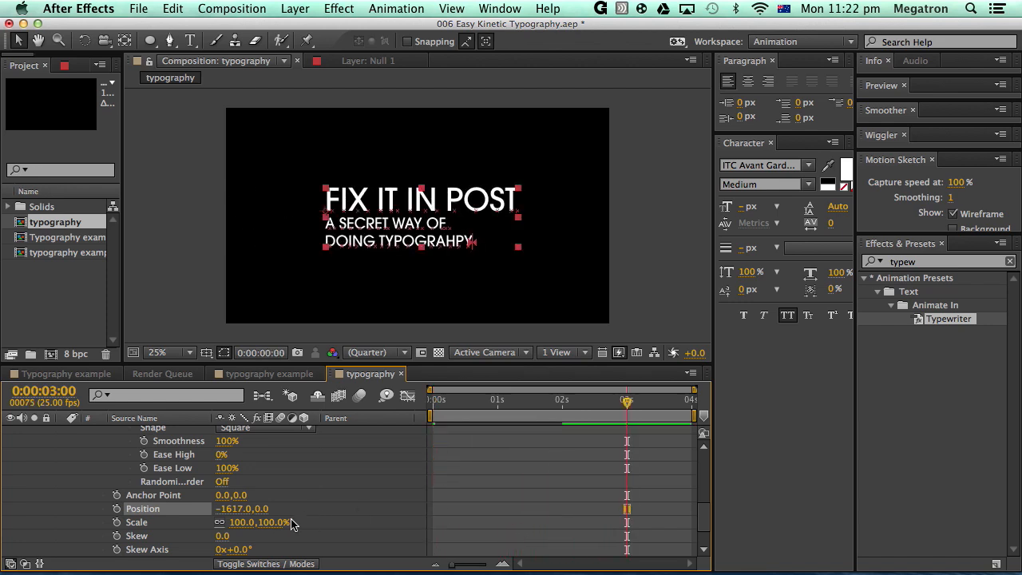
Step: Set the animator's Position to -82.0, 0.0 at the start of the composition
left_click(235, 510)
type("0")
key("Return")
left_click_drag(236, 517, 210, 520)
key("super+z")
left_click_drag(446, 402, 414, 405)
left_click(316, 507)
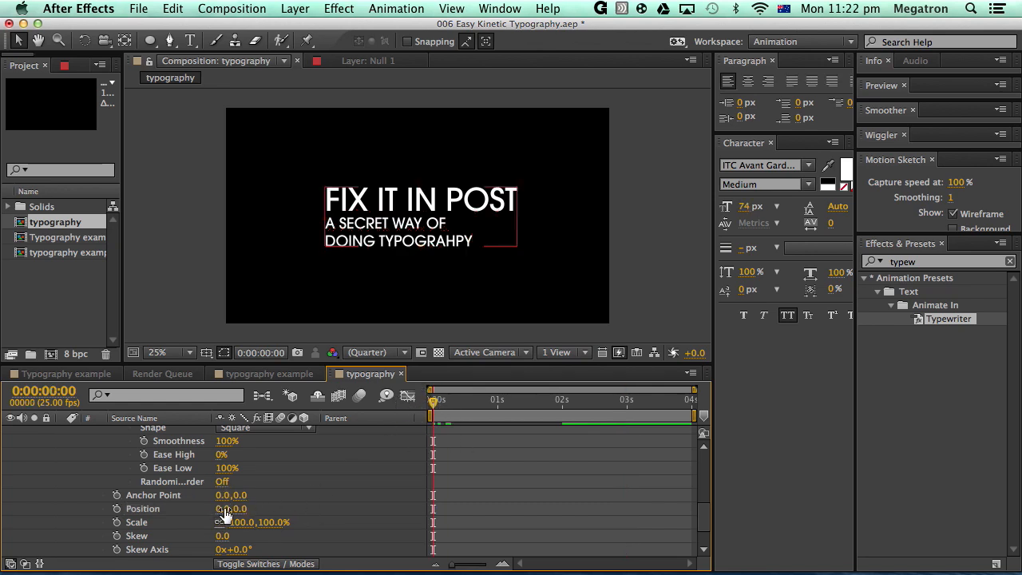
scroll(228, 515, "up", 4)
scroll(225, 515, "down", 4)
left_click_drag(224, 515, 159, 512)
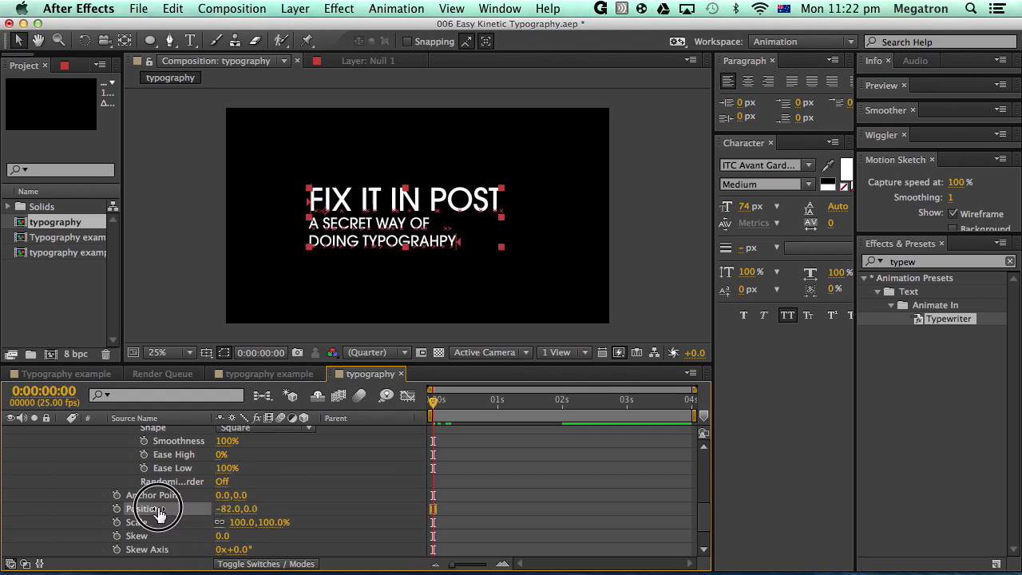
Step: Set the animator's Opacity to 0% and preview the words fading and sliding in
scroll(317, 479, "down", 3)
left_click_drag(224, 536, 112, 542)
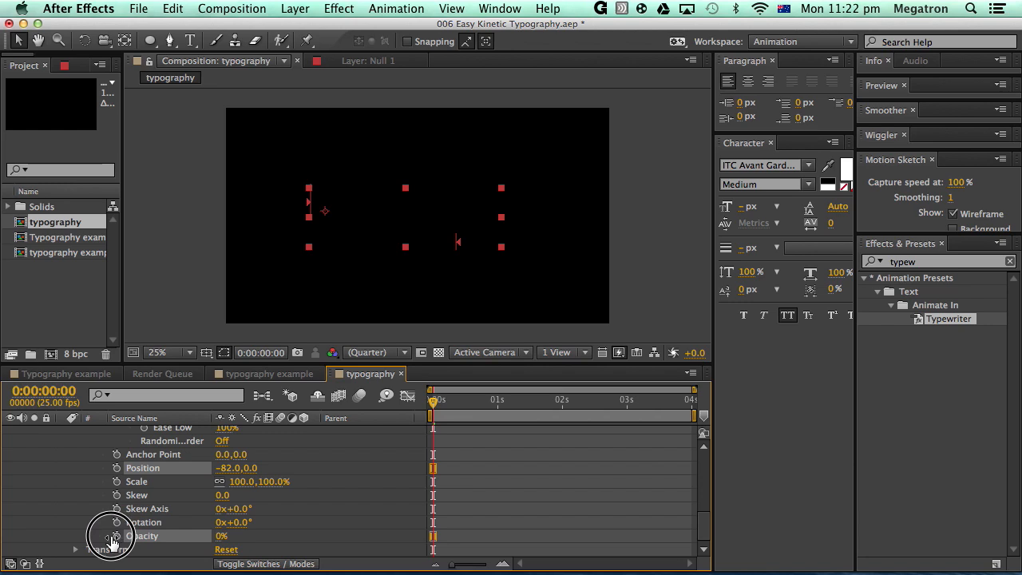
left_click(634, 457)
key("KP_0")
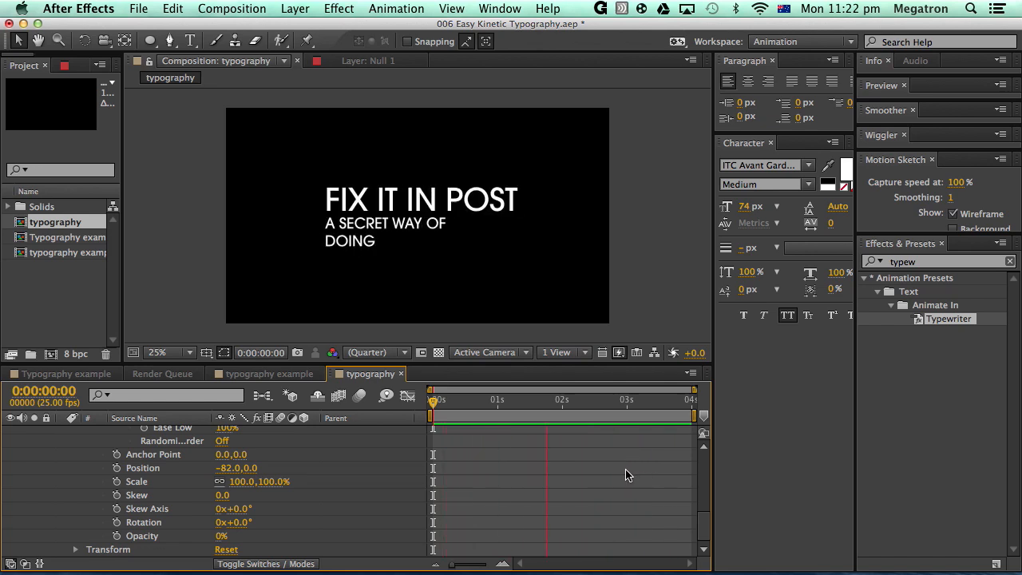
key("space")
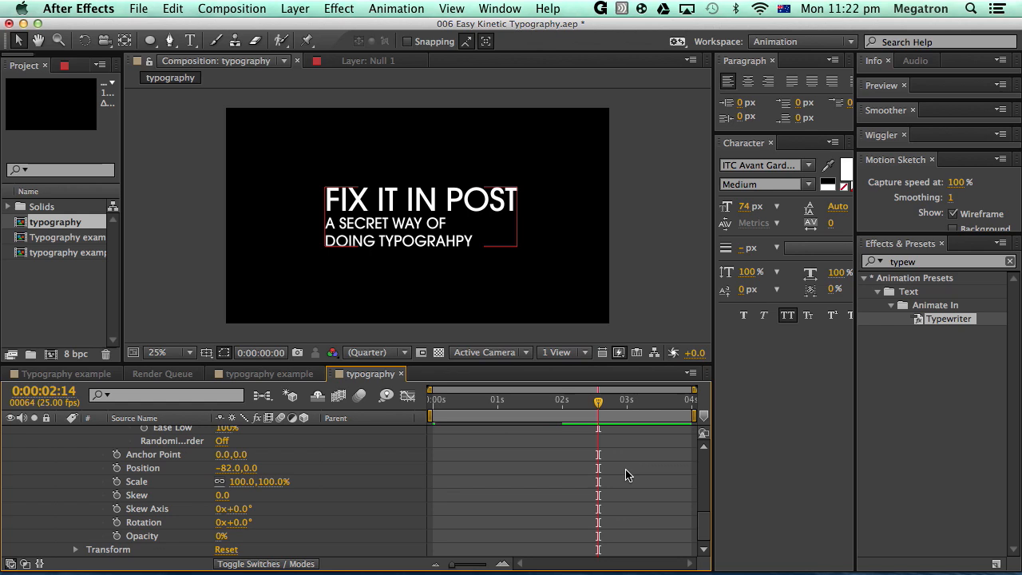
Step: Move the current time to 0:00:00:19, with the text animator's Range Selector Start keyframes in view
scroll(563, 468, "up", 6)
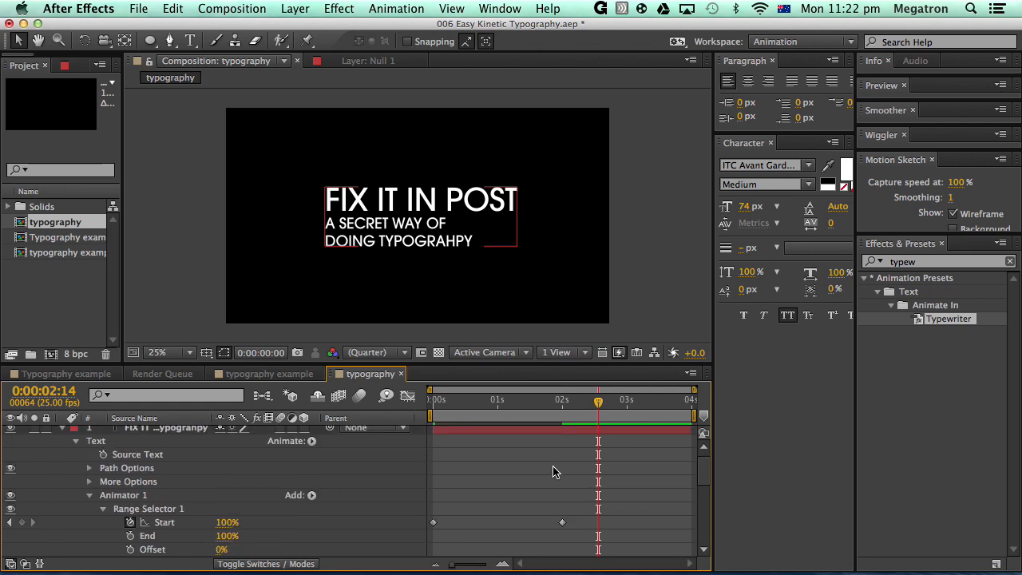
left_click(452, 401)
left_click_drag(453, 401, 482, 406)
left_click(433, 523)
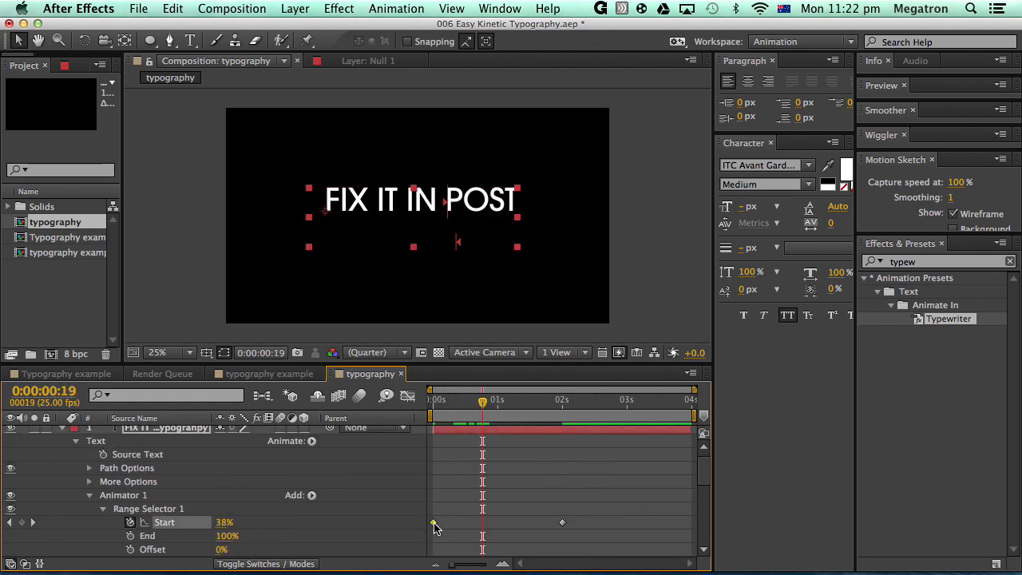
key("super+c")
key("super+v")
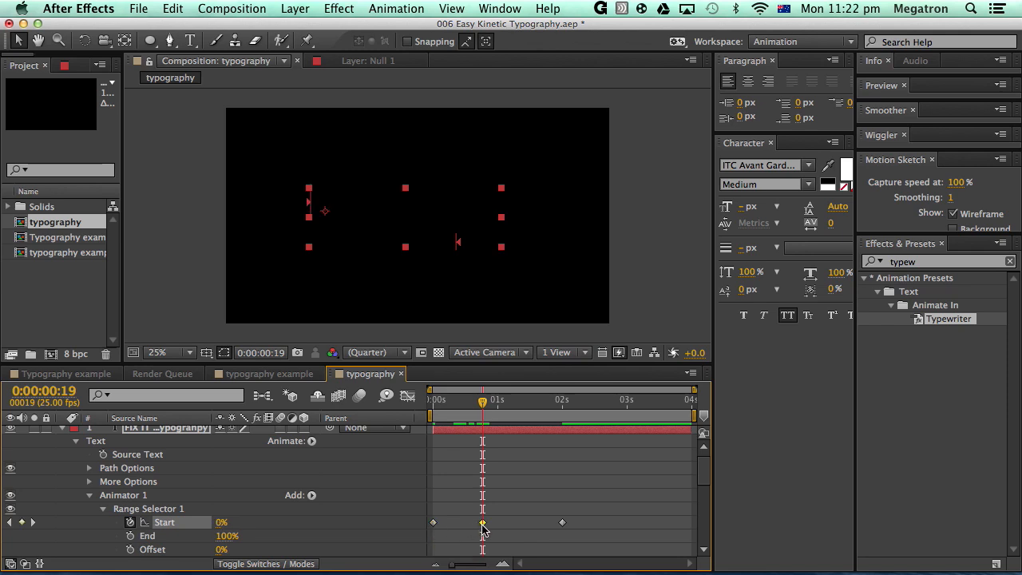
key("super+z")
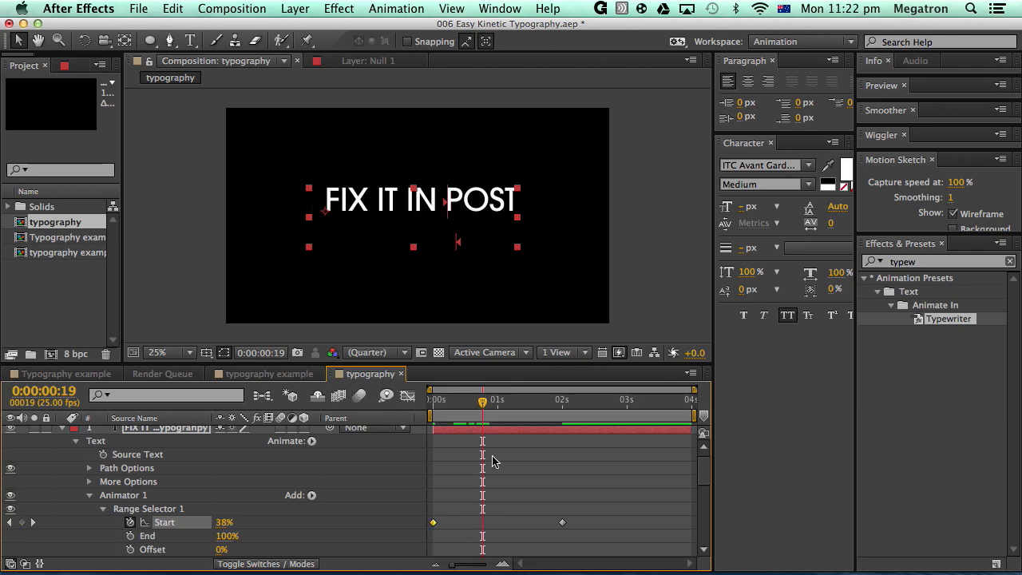
Step: Add a Range Selector Start keyframe at 0:00:00:19 and copy it to 0:00:01:02 to hold the reveal after FIX IT IN POST
left_click(23, 523)
left_click(543, 537)
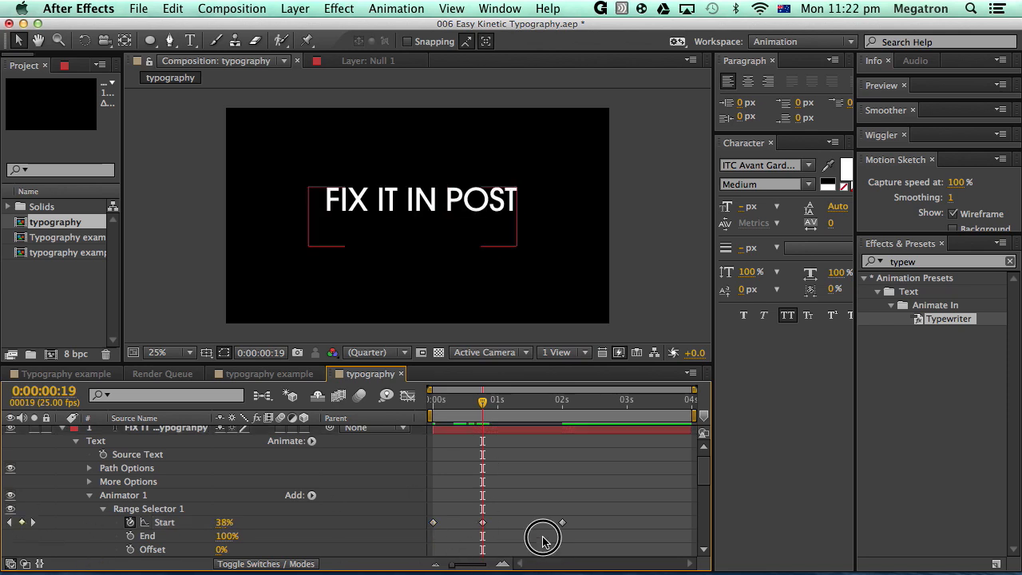
left_click(483, 524)
left_click_drag(497, 406, 504, 404)
key("super+v")
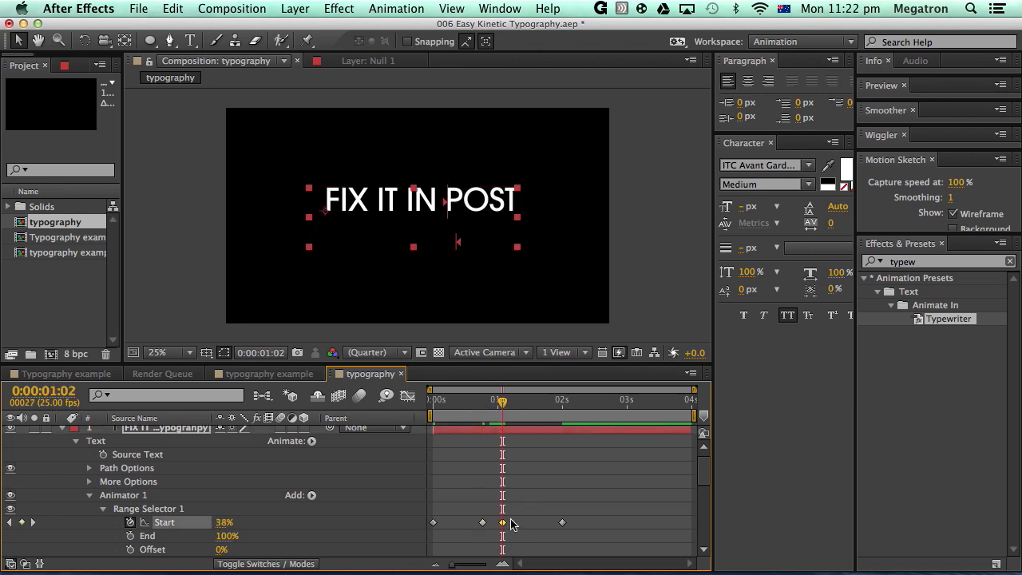
Step: Delay the last Start keyframe to about 2.3 seconds and preview the reveal with its pause
left_click(566, 522)
left_click(551, 472)
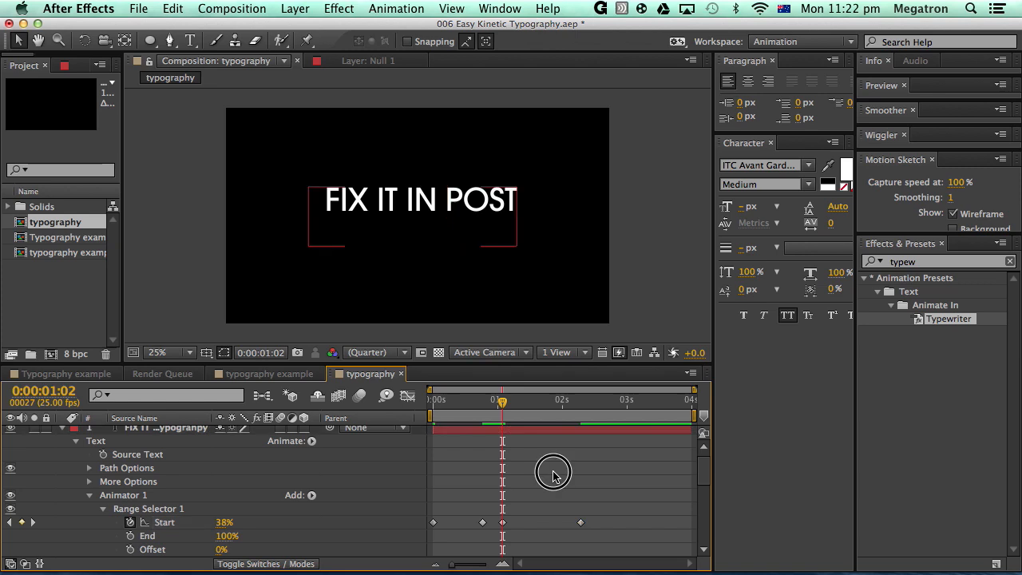
left_click(432, 405)
left_click_drag(433, 407, 625, 427)
key("space")
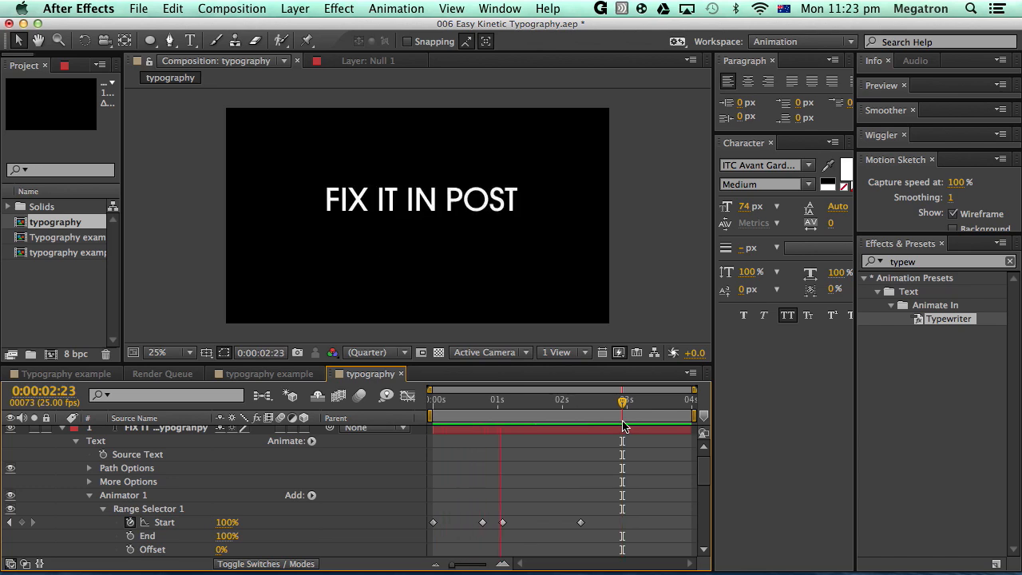